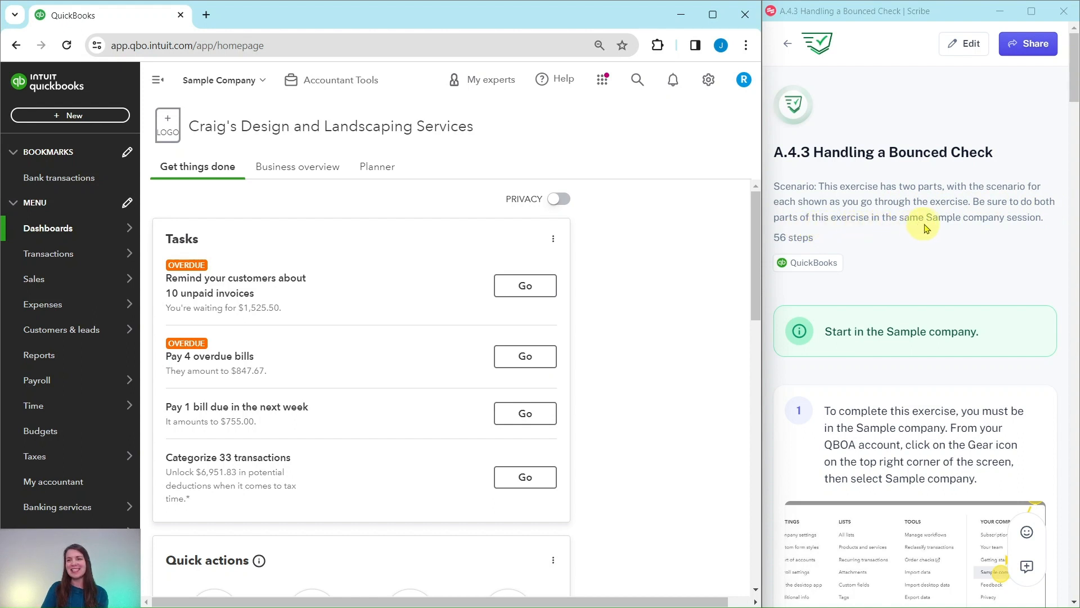
Read the bounced check exercise through the Part 1 scenario and start a new expense in the Sample company
{"action": "scroll", "coordinate": [955, 223], "scroll_direction": "down", "scroll_amount": 1}
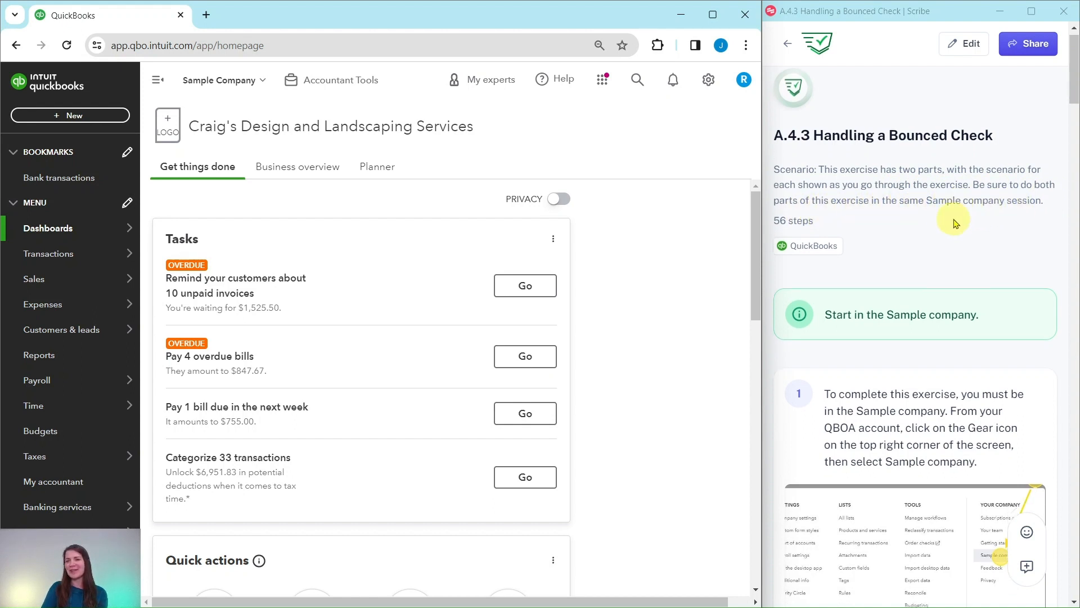
{"action": "scroll", "coordinate": [955, 223], "scroll_direction": "down", "scroll_amount": 3}
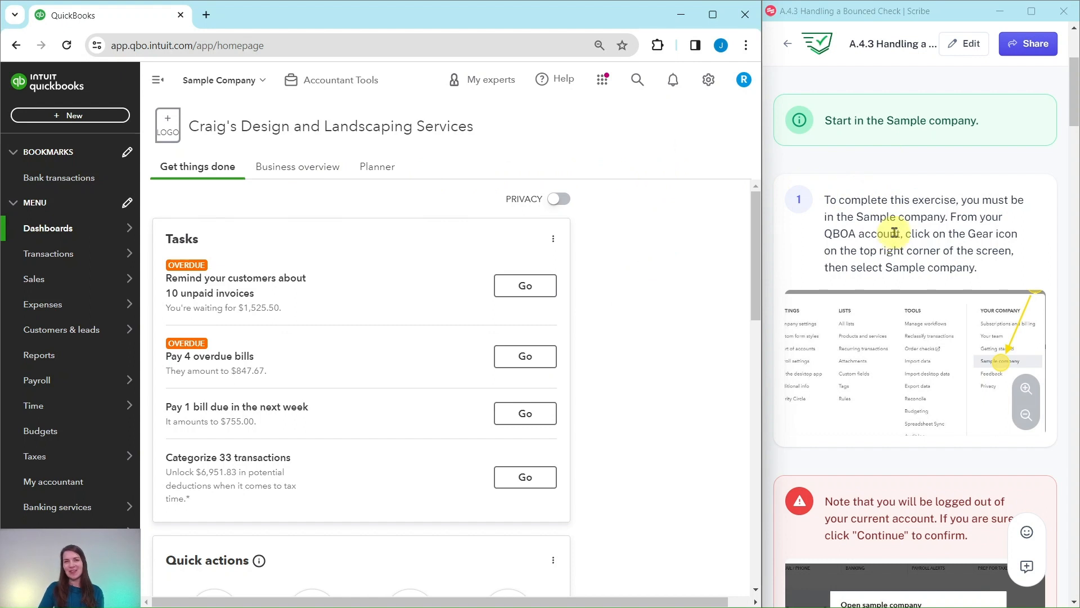
{"action": "scroll", "coordinate": [895, 225], "scroll_direction": "down", "scroll_amount": 10}
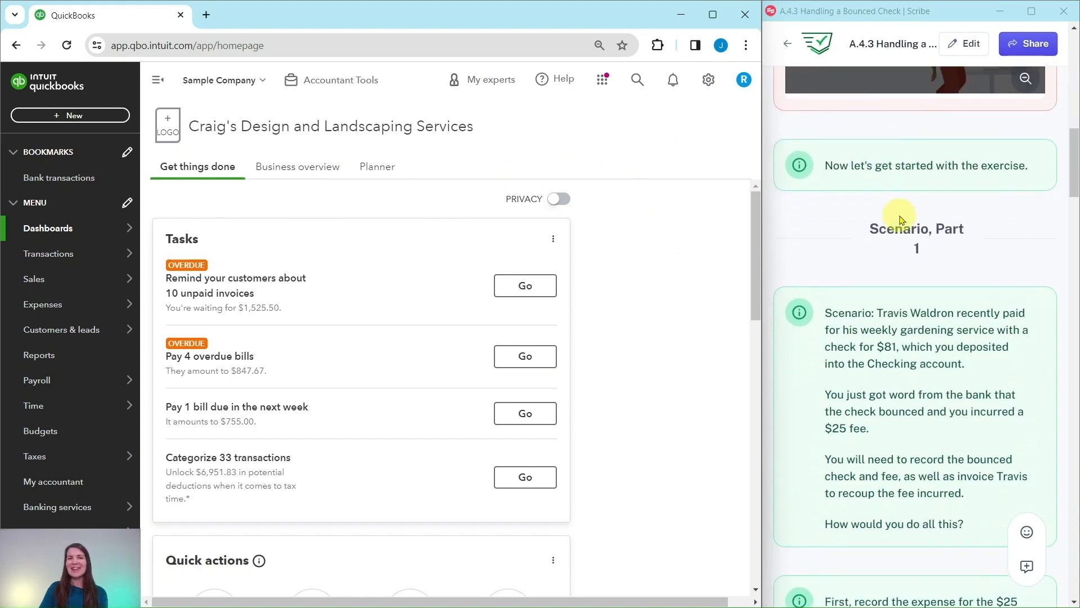
{"action": "scroll", "coordinate": [900, 219], "scroll_direction": "down", "scroll_amount": 2}
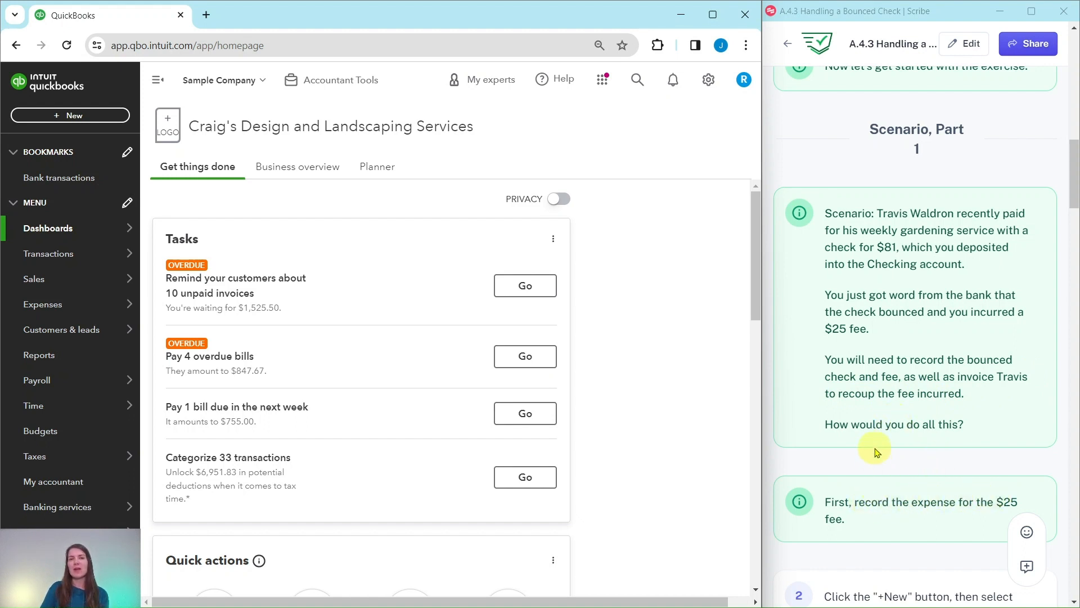
{"action": "scroll", "coordinate": [876, 411], "scroll_direction": "down", "scroll_amount": 3}
{"action": "scroll", "coordinate": [875, 411], "scroll_direction": "down", "scroll_amount": 6}
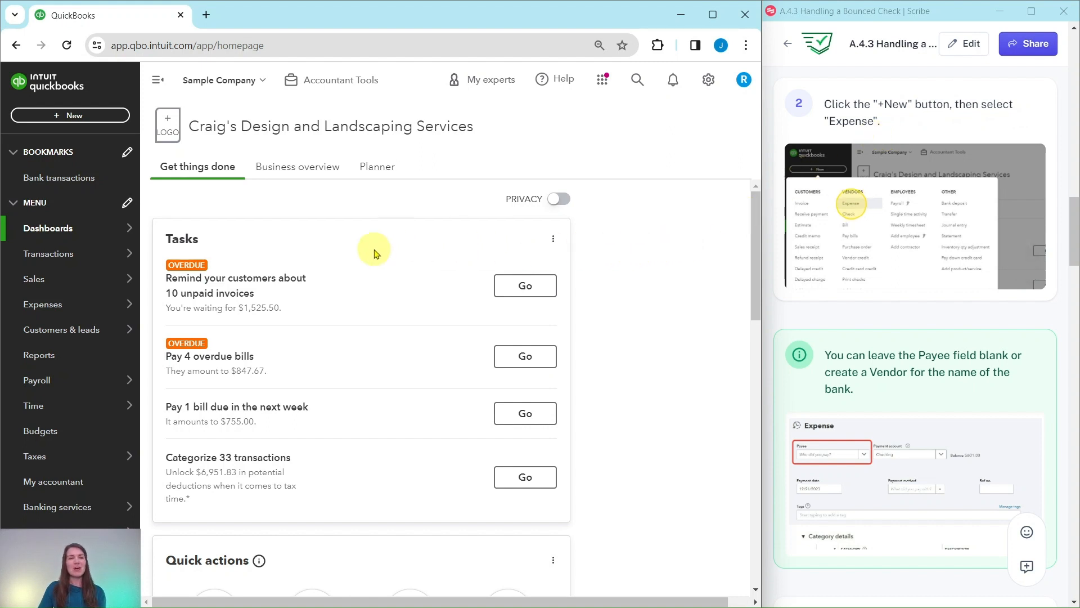
{"action": "left_click", "coordinate": [68, 118]}
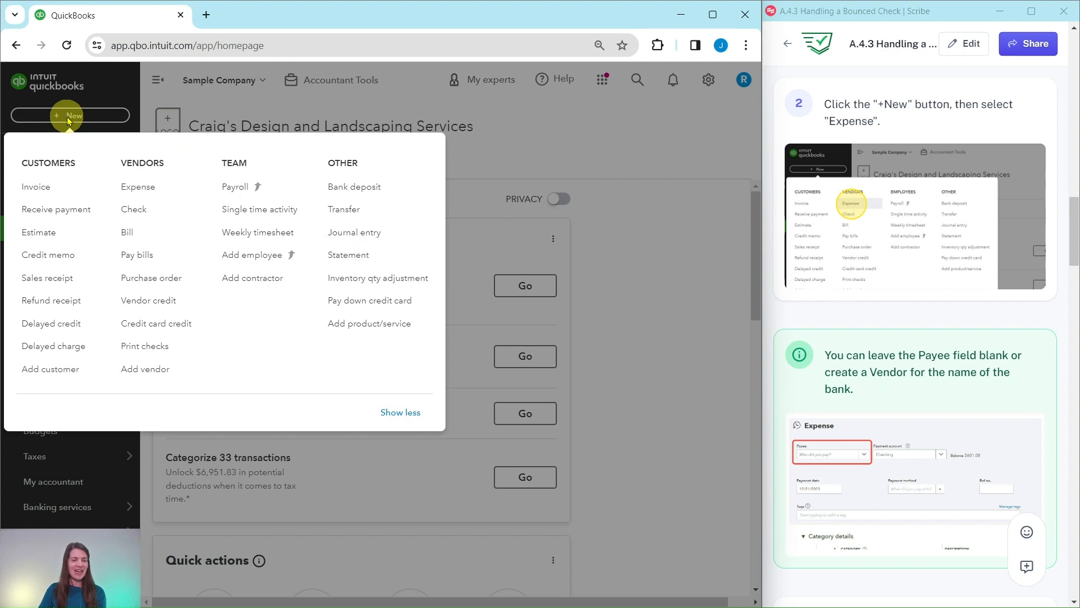
{"action": "left_click", "coordinate": [138, 192]}
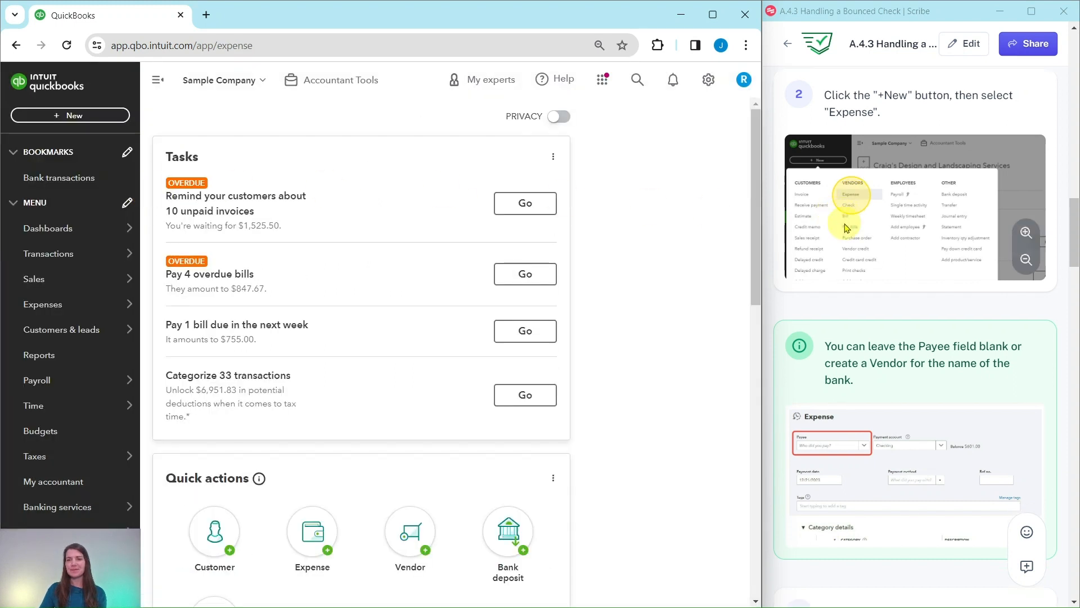
Set the category of the expense's first category details line to Bank Charges, leaving the payee blank
{"action": "scroll", "coordinate": [850, 227], "scroll_direction": "down", "scroll_amount": 3}
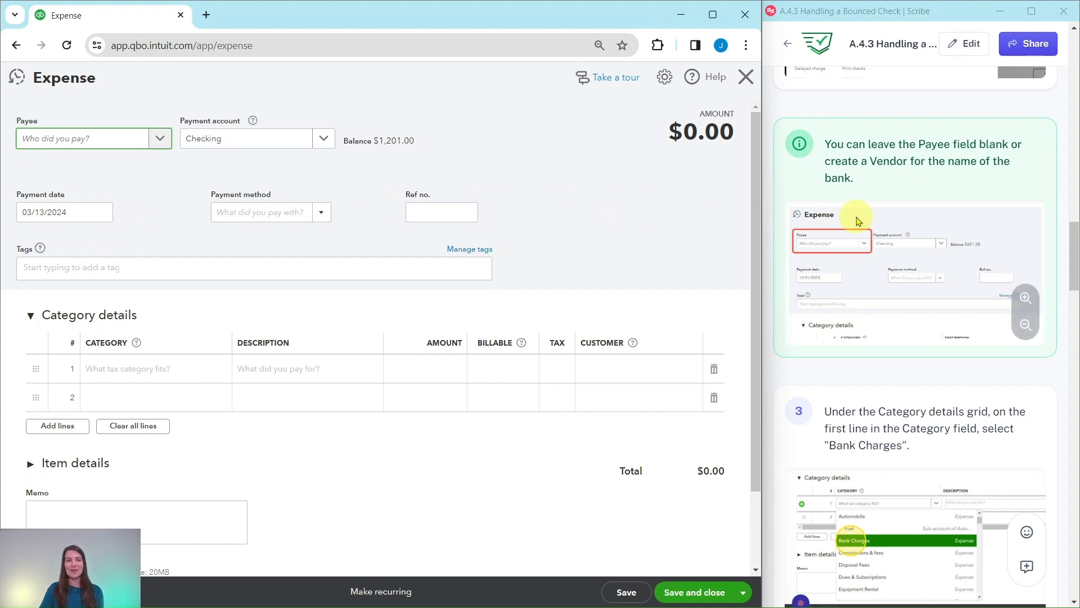
{"action": "scroll", "coordinate": [859, 220], "scroll_direction": "down", "scroll_amount": 3}
{"action": "scroll", "coordinate": [859, 221], "scroll_direction": "down", "scroll_amount": 2}
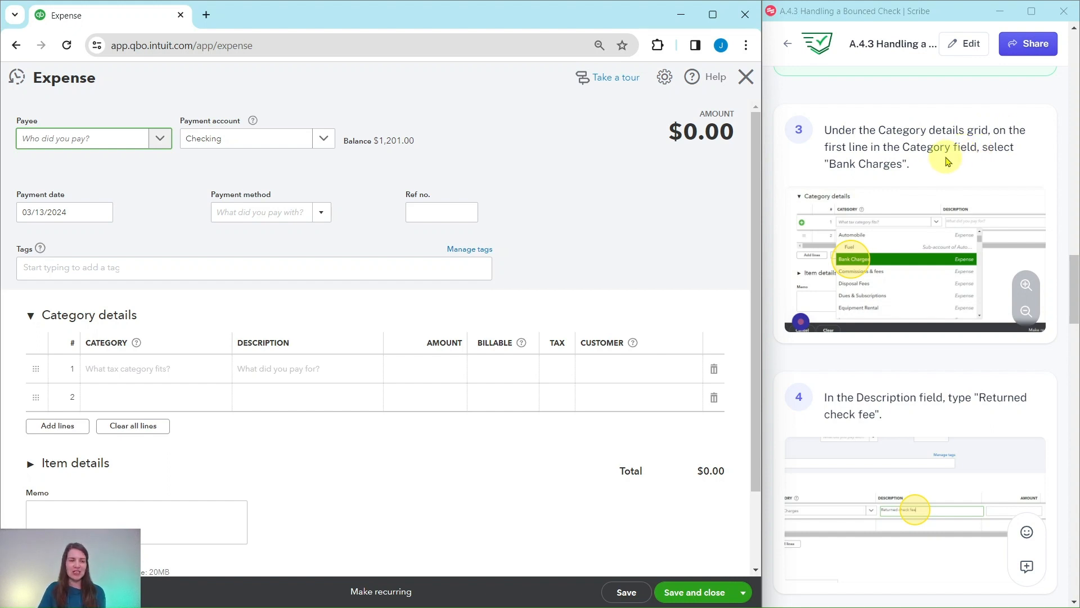
{"action": "scroll", "coordinate": [203, 376], "scroll_direction": "down", "scroll_amount": 2}
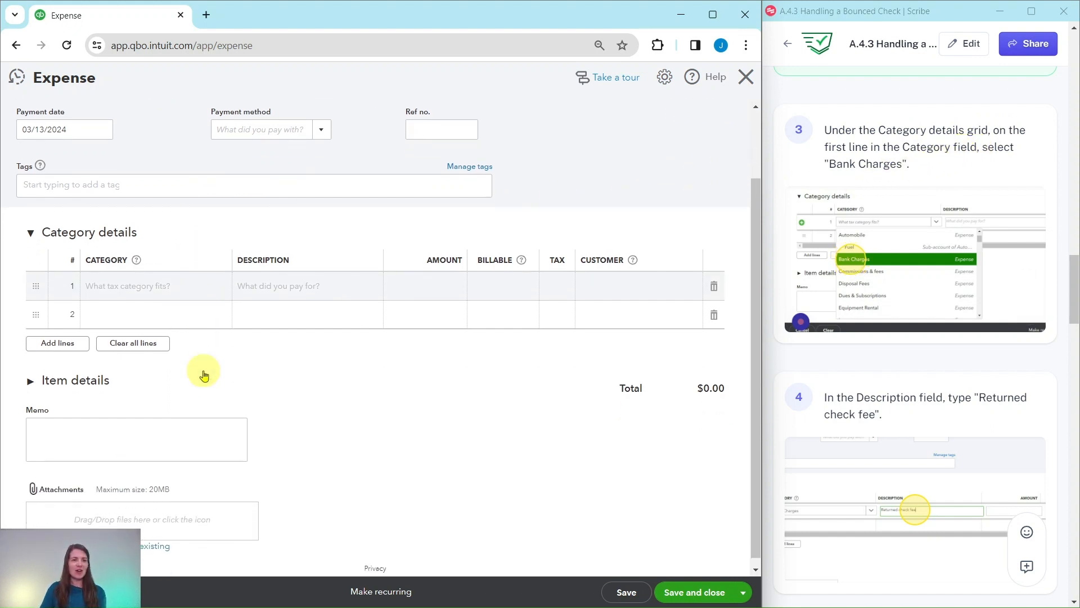
{"action": "left_click", "coordinate": [175, 283]}
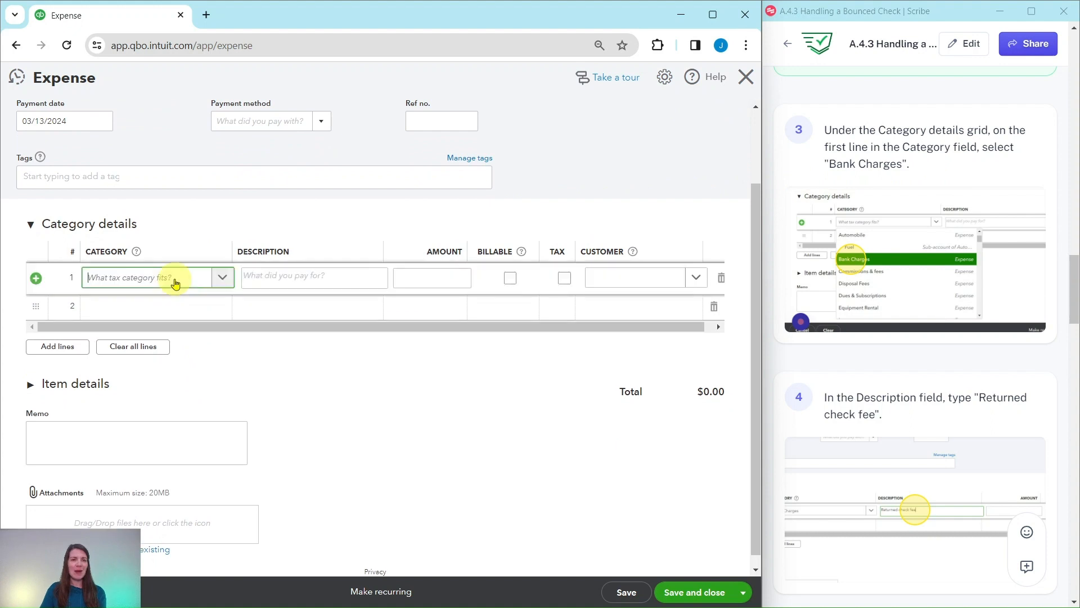
{"action": "left_click", "coordinate": [225, 278]}
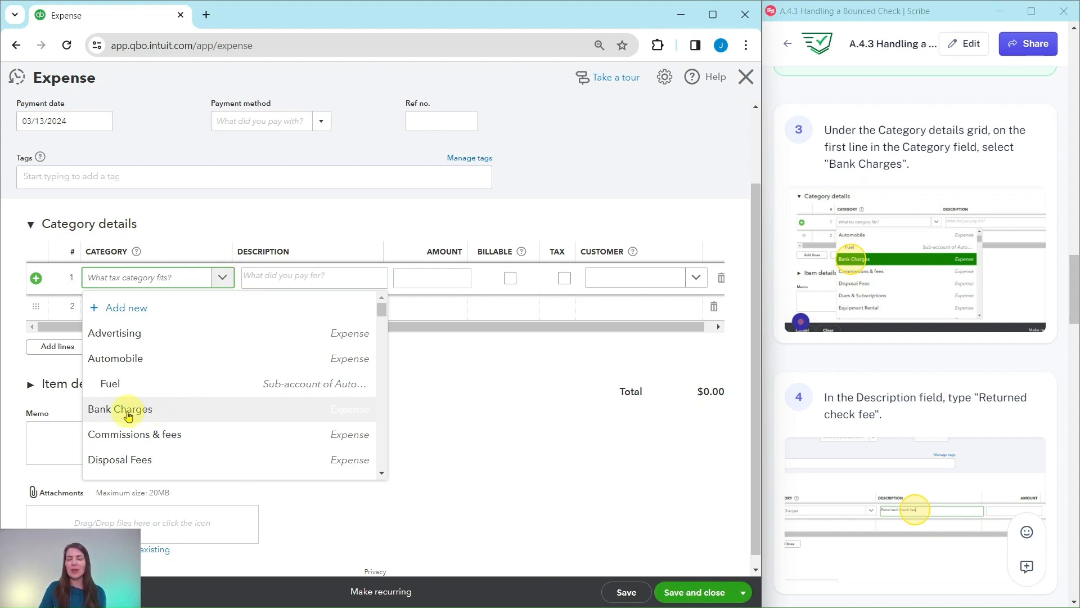
{"action": "left_click", "coordinate": [110, 416]}
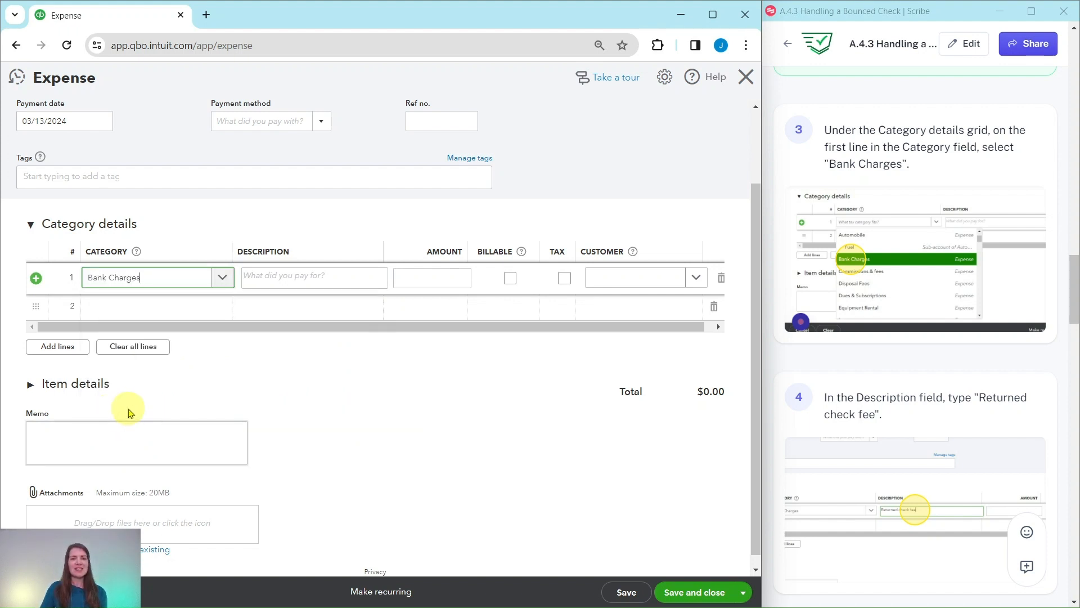
Enter "Returned Check Fee" as the description of the Bank Charges line
{"action": "scroll", "coordinate": [912, 369], "scroll_direction": "down", "scroll_amount": 1}
{"action": "scroll", "coordinate": [912, 369], "scroll_direction": "down", "scroll_amount": 3}
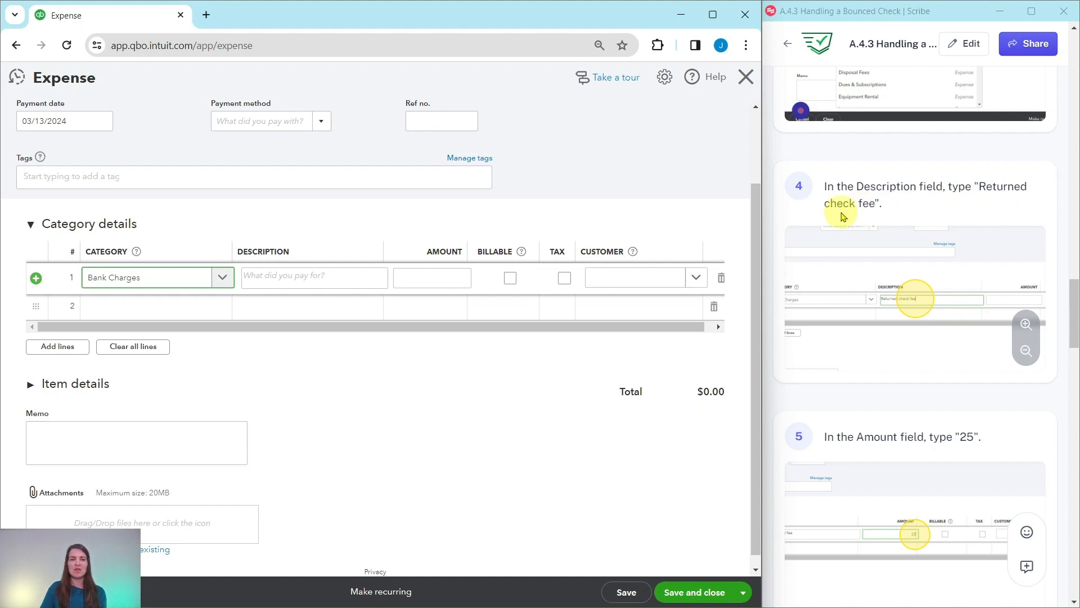
{"action": "left_click", "coordinate": [290, 276]}
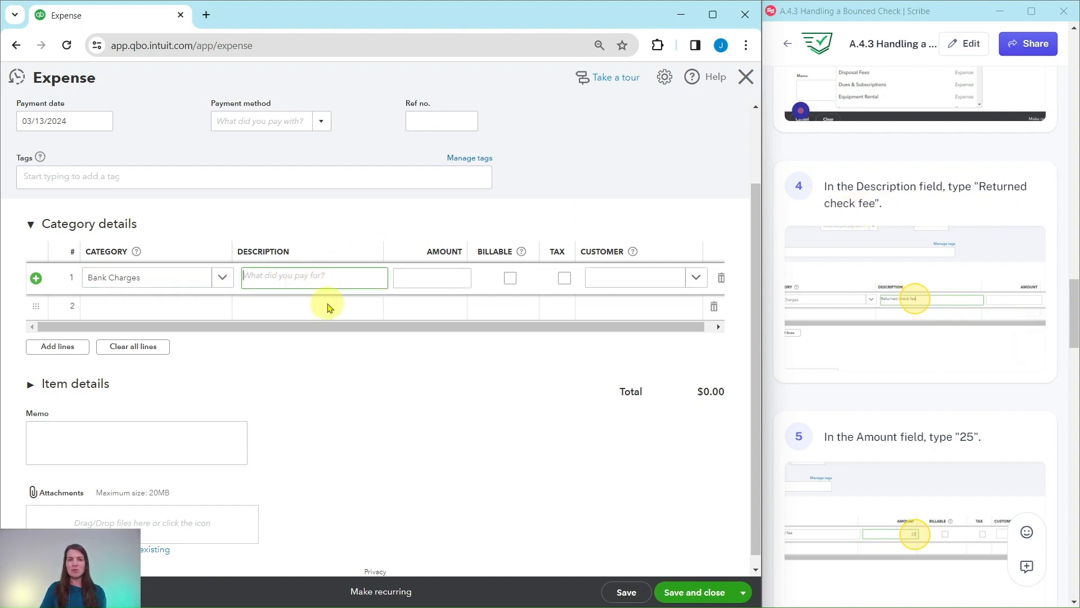
{"action": "type", "text": "Returned Check Fee"}
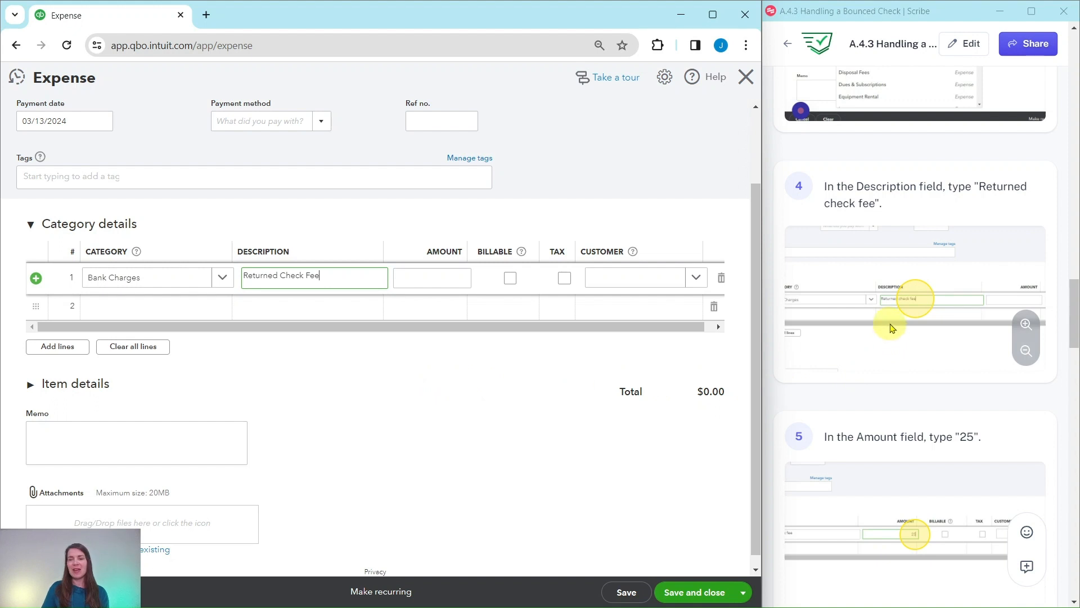
Set the Bank Charges line's amount to 25, then save and close the expense
{"action": "scroll", "coordinate": [889, 327], "scroll_direction": "down", "scroll_amount": 2}
{"action": "scroll", "coordinate": [885, 315], "scroll_direction": "down", "scroll_amount": 4}
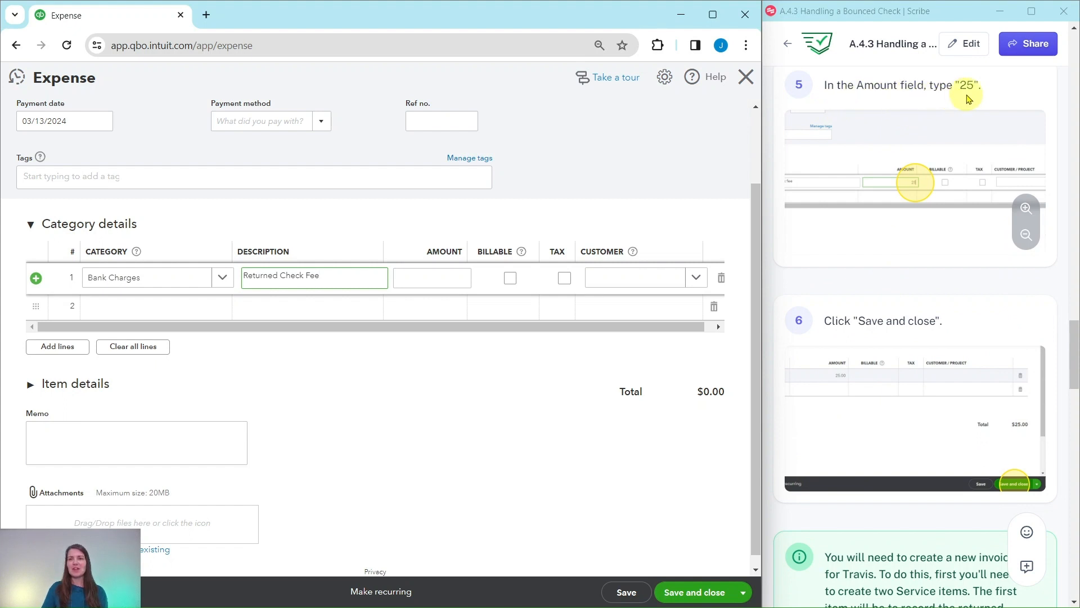
{"action": "left_click", "coordinate": [442, 277]}
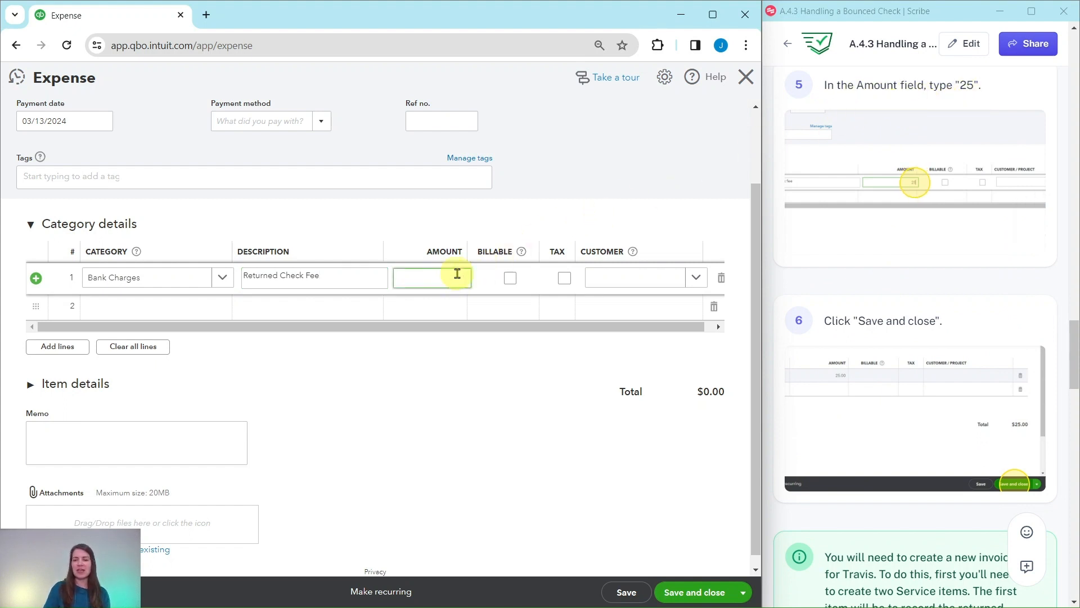
{"action": "type", "text": "25"}
{"action": "key", "text": "Tab"}
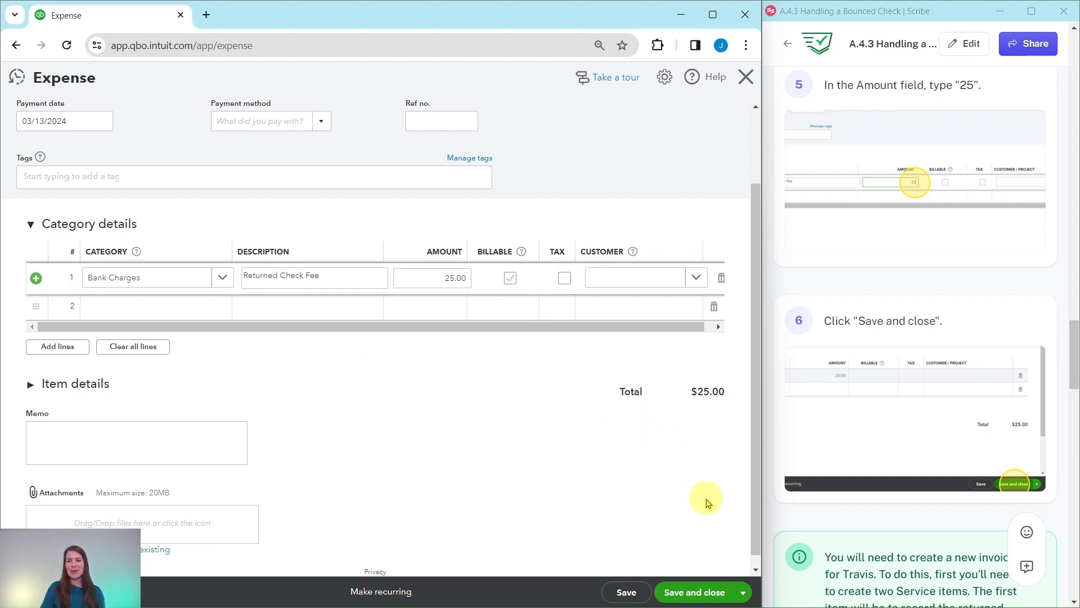
{"action": "left_click", "coordinate": [691, 595]}
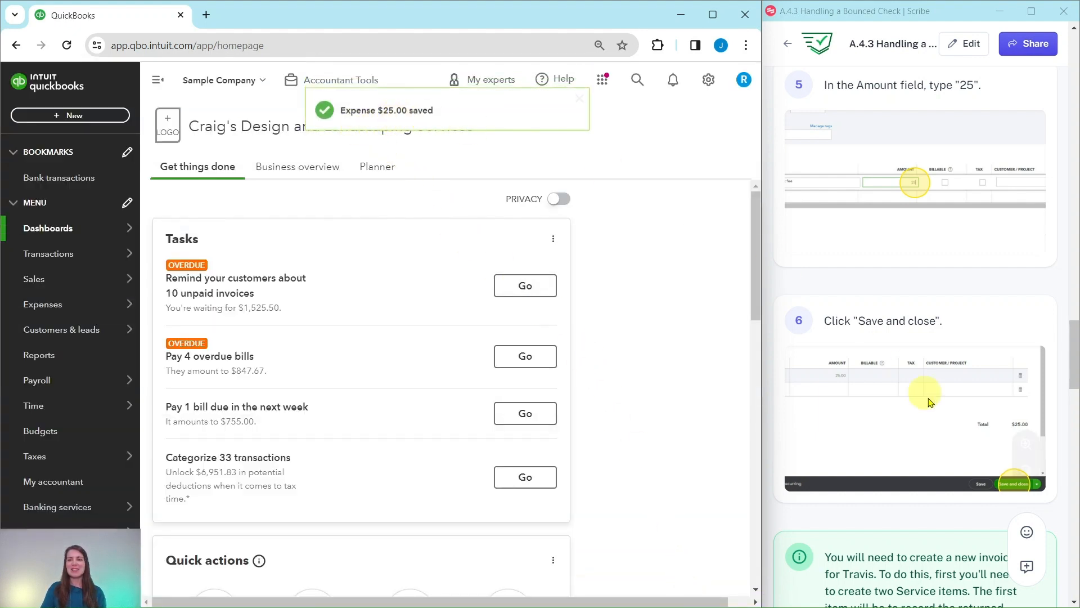
Open the Products & services list of the Sample company
{"action": "scroll", "coordinate": [906, 400], "scroll_direction": "down", "scroll_amount": 6}
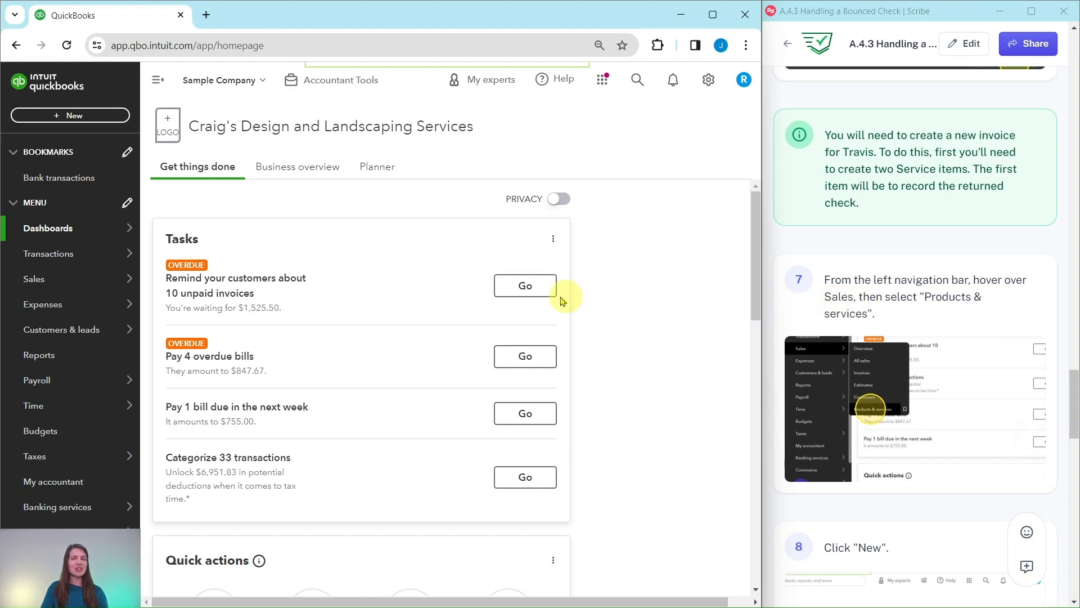
{"action": "mouse_move", "coordinate": [67, 277]}
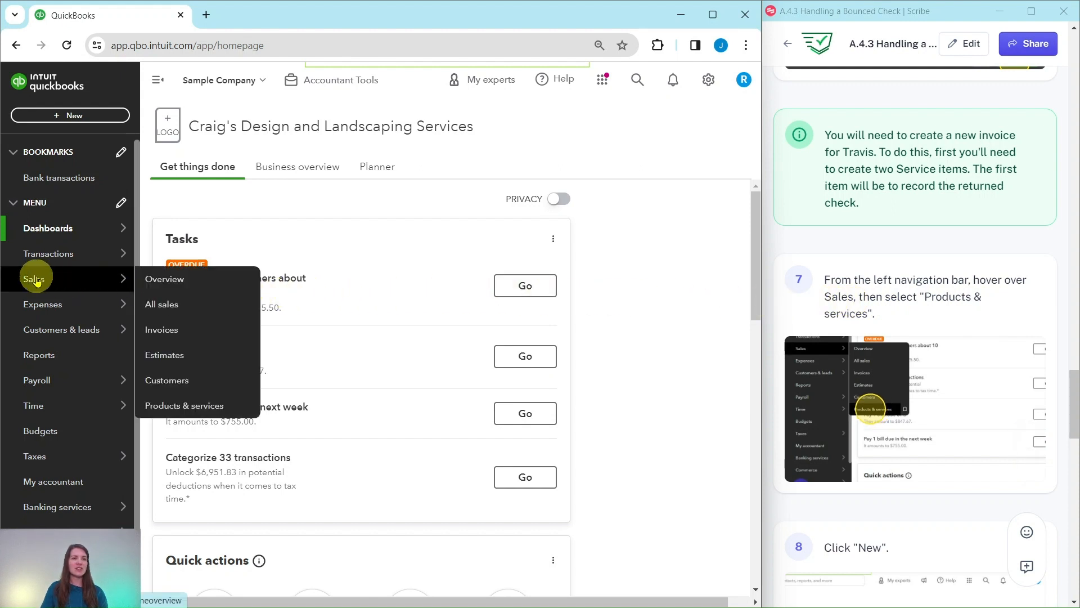
{"action": "left_click", "coordinate": [184, 408]}
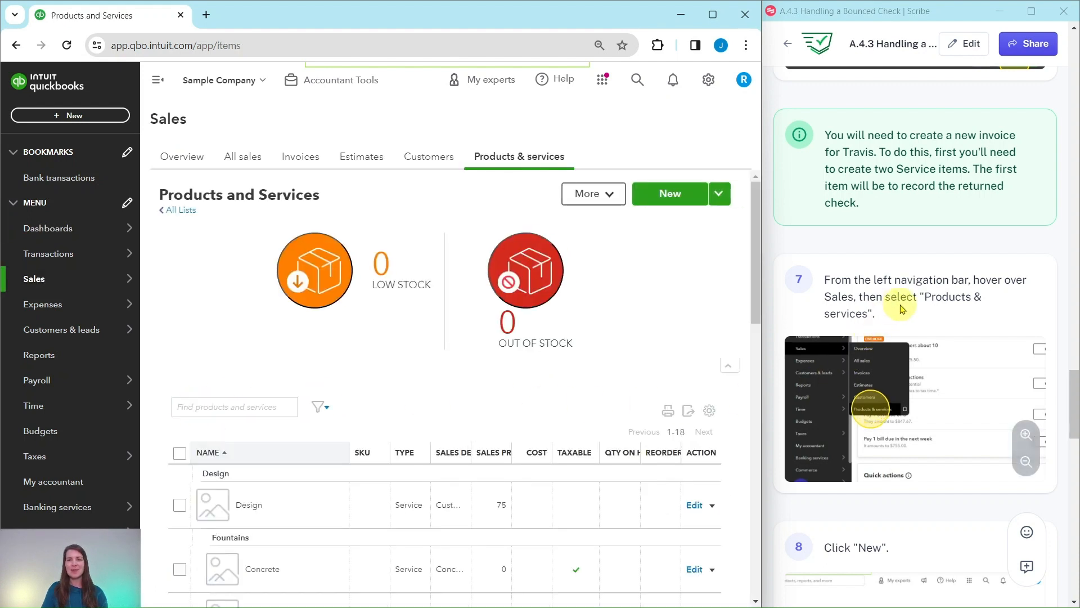
Start a new product/service item of the Service type
{"action": "scroll", "coordinate": [898, 287], "scroll_direction": "down", "scroll_amount": 5}
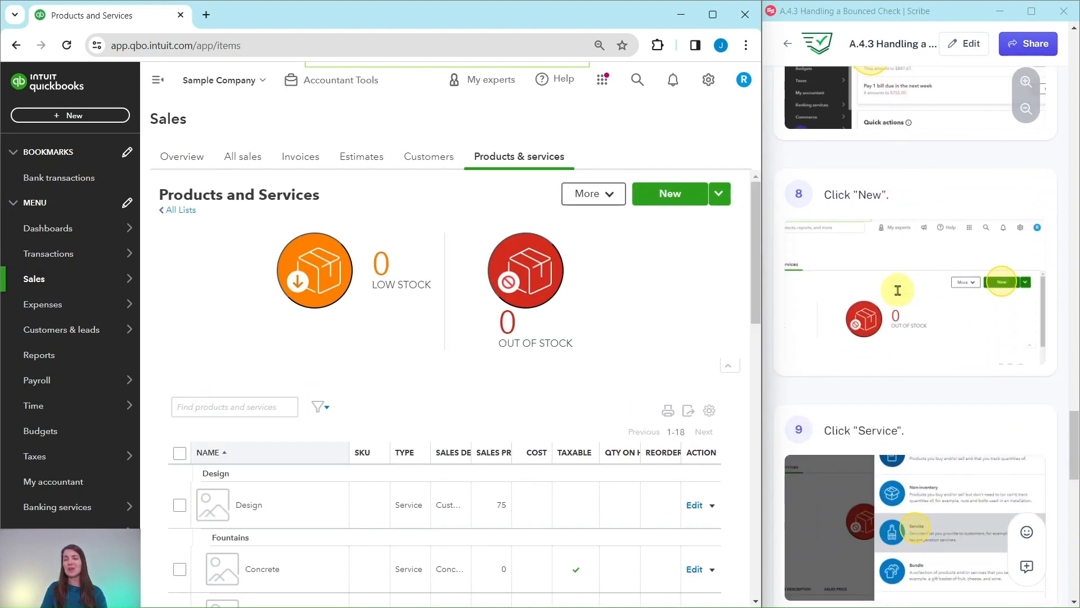
{"action": "scroll", "coordinate": [898, 291], "scroll_direction": "down", "scroll_amount": 1}
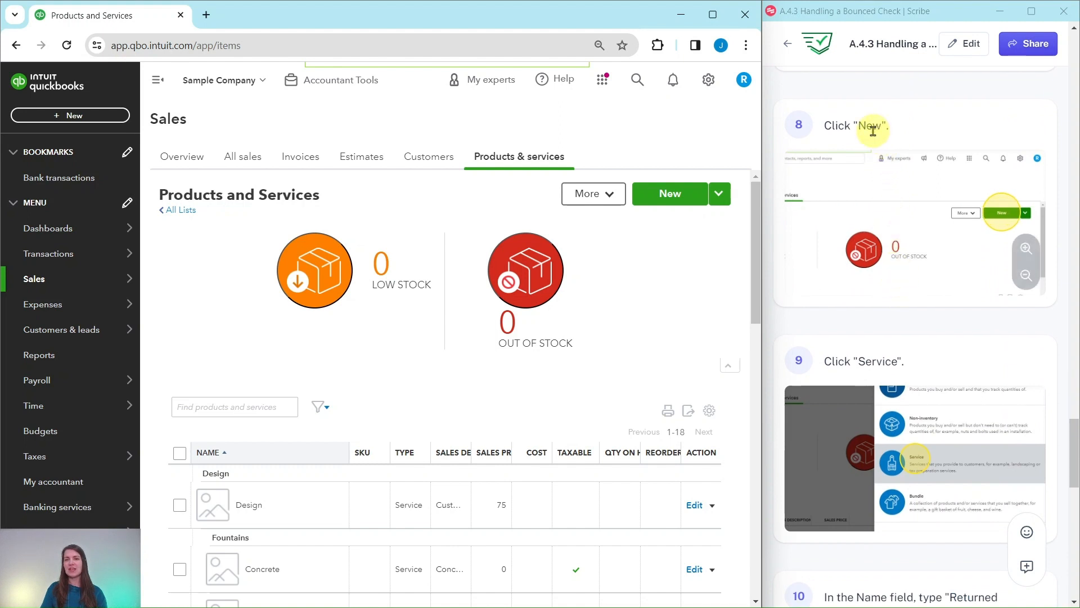
{"action": "left_click", "coordinate": [668, 198]}
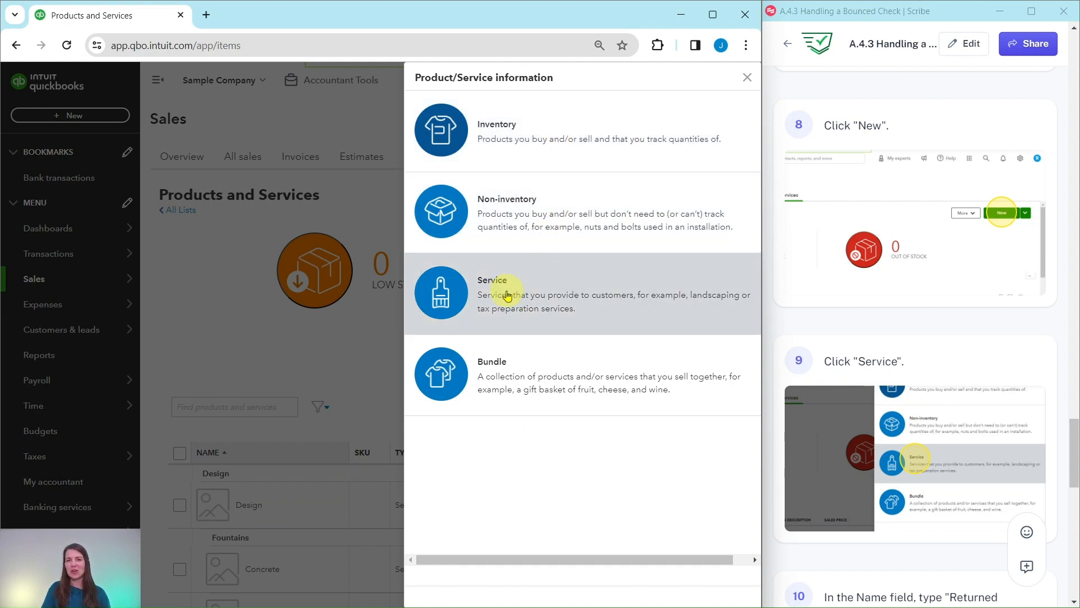
{"action": "left_click", "coordinate": [508, 295]}
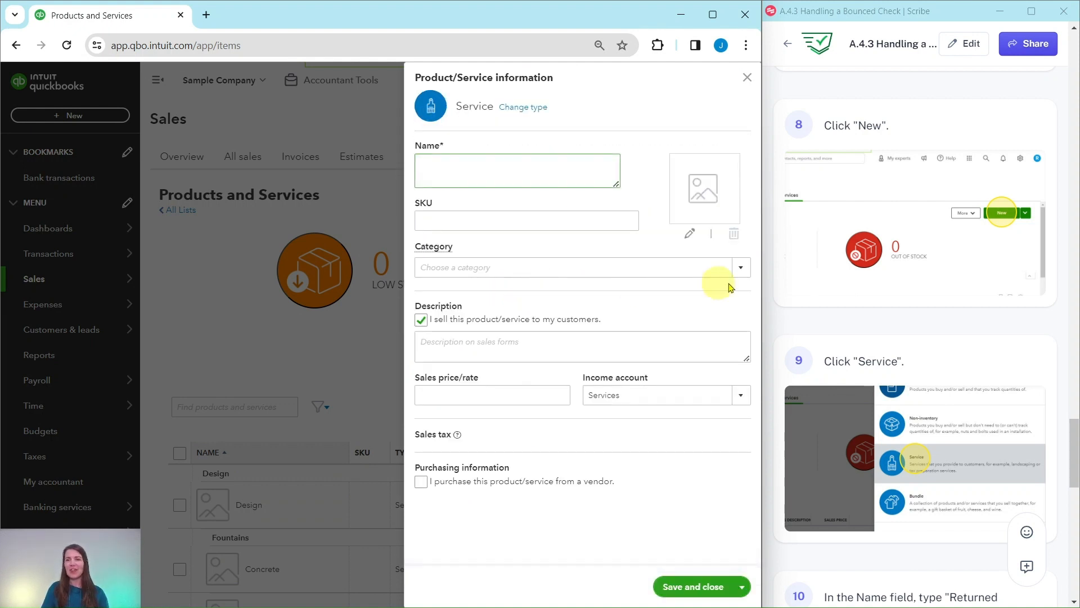
Name the service "Returned Payment/Check" and set its income account to Checking
{"action": "scroll", "coordinate": [841, 284], "scroll_direction": "down", "scroll_amount": 8}
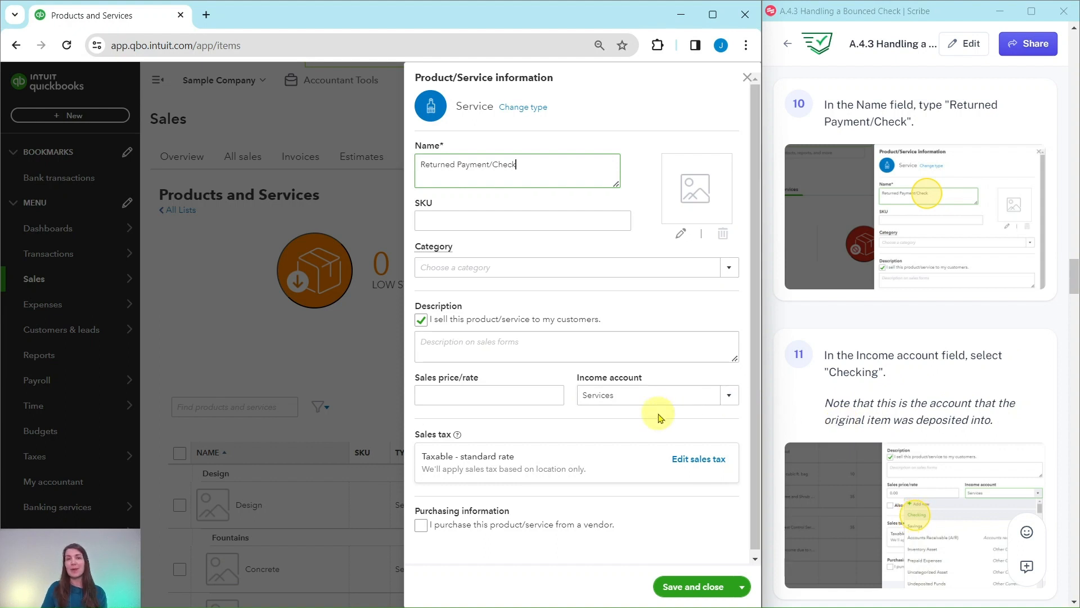
{"action": "left_click", "coordinate": [730, 396]}
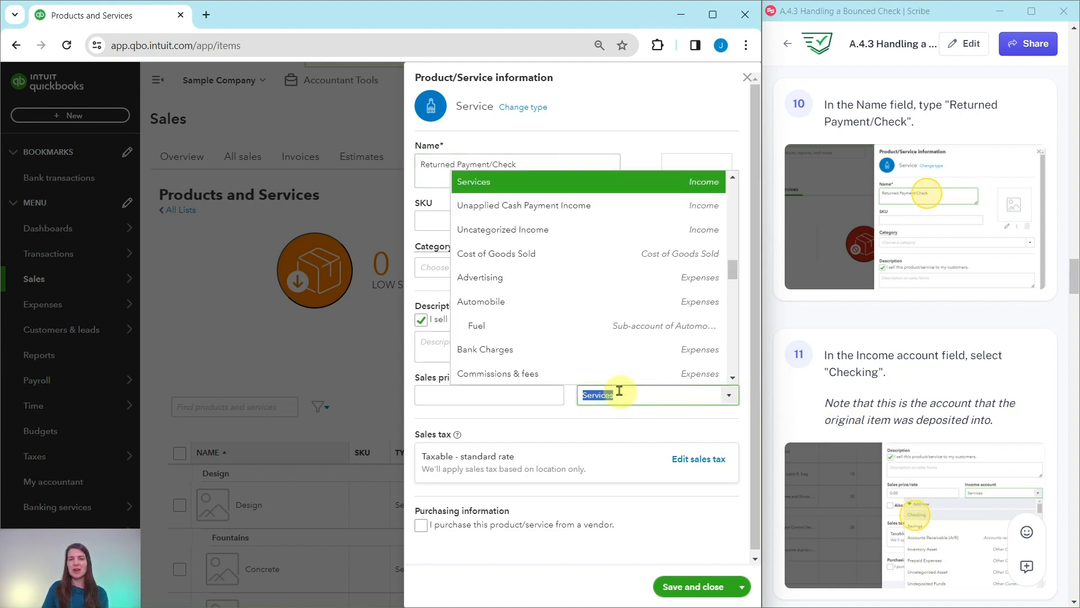
{"action": "scroll", "coordinate": [610, 315], "scroll_direction": "up", "scroll_amount": 5}
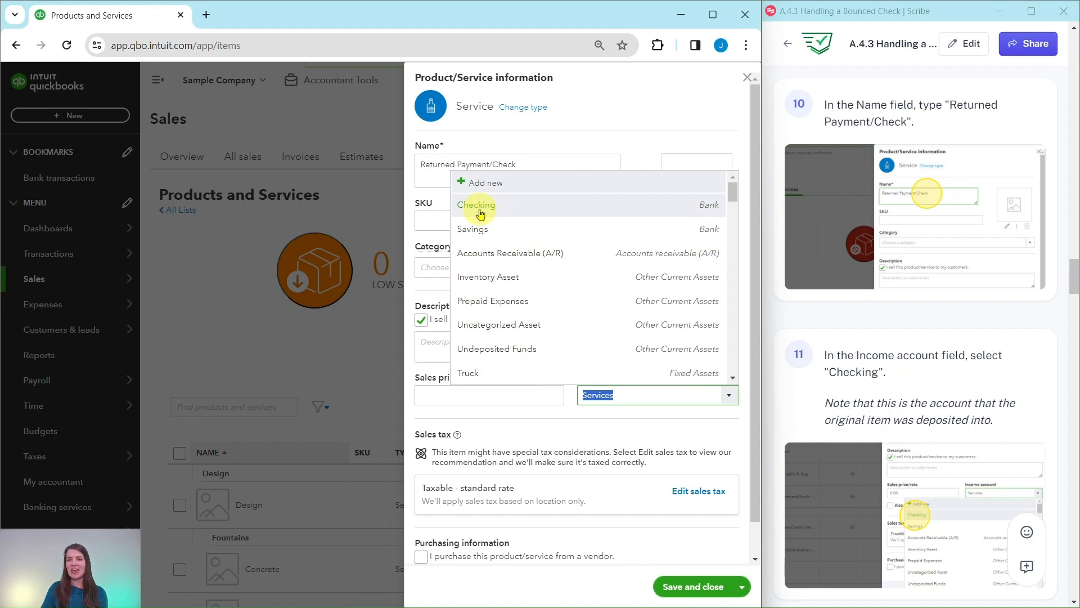
{"action": "left_click", "coordinate": [480, 213]}
Change the Returned Payment/Check service's sales tax setting to Nontaxable, then save and close the item
{"action": "scroll", "coordinate": [877, 360], "scroll_direction": "down", "scroll_amount": 5}
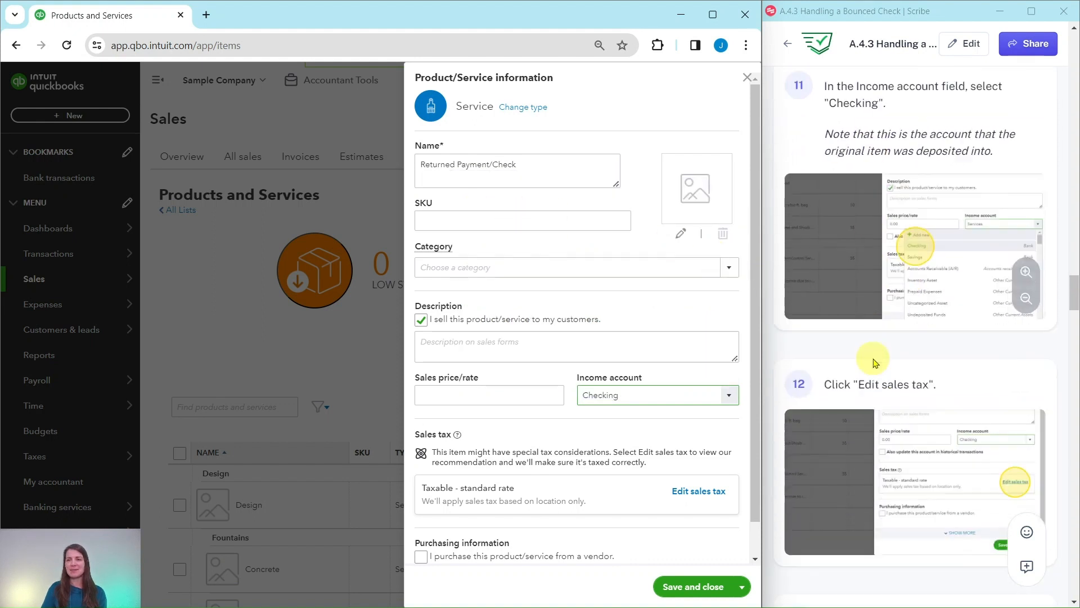
{"action": "scroll", "coordinate": [875, 361], "scroll_direction": "down", "scroll_amount": 5}
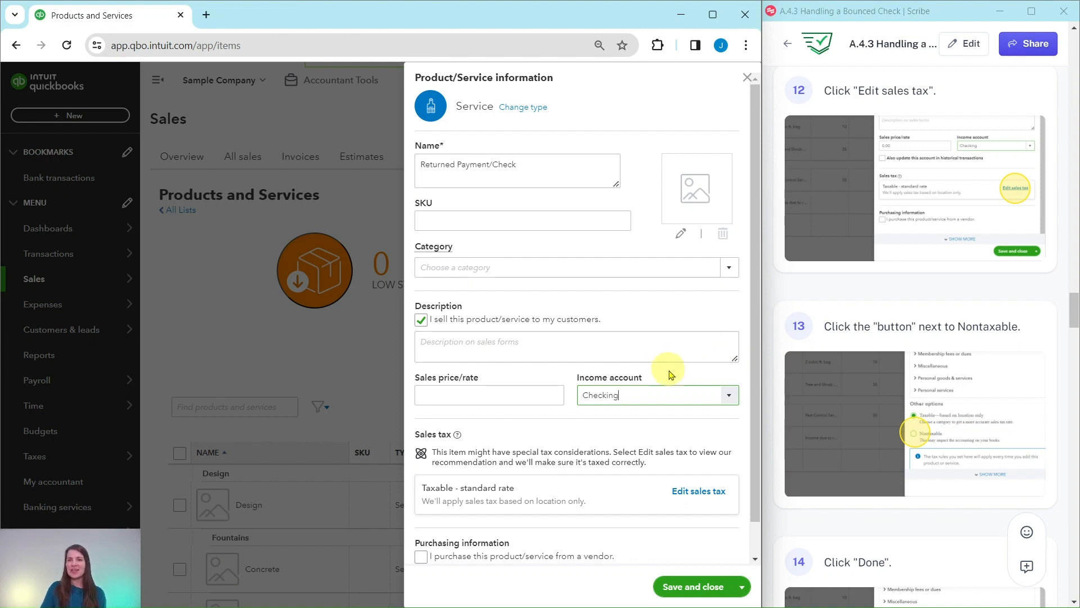
{"action": "left_click", "coordinate": [696, 497]}
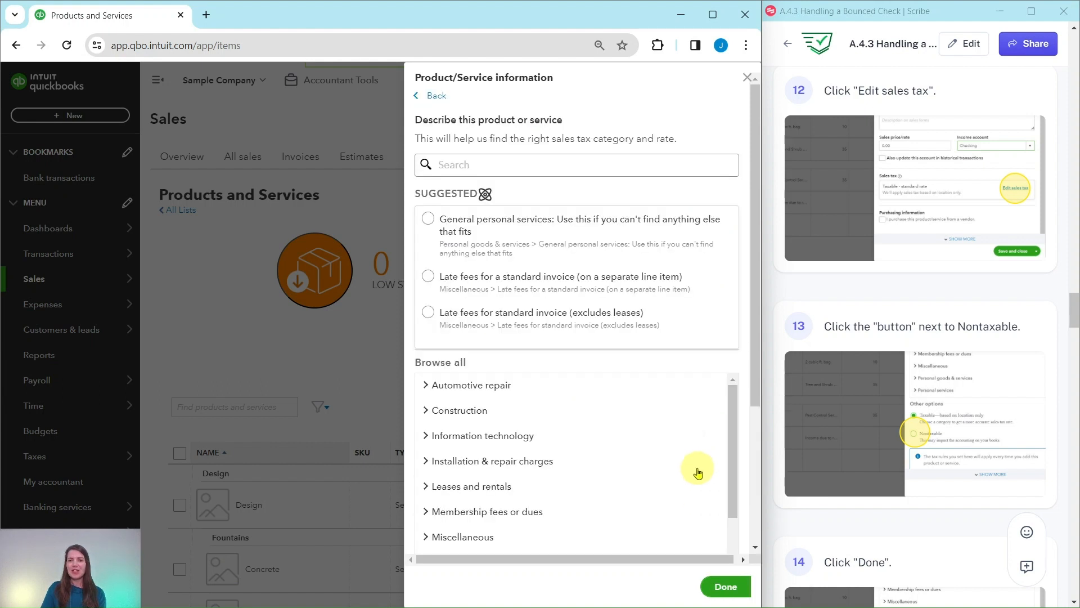
{"action": "scroll", "coordinate": [700, 469], "scroll_direction": "down", "scroll_amount": 3}
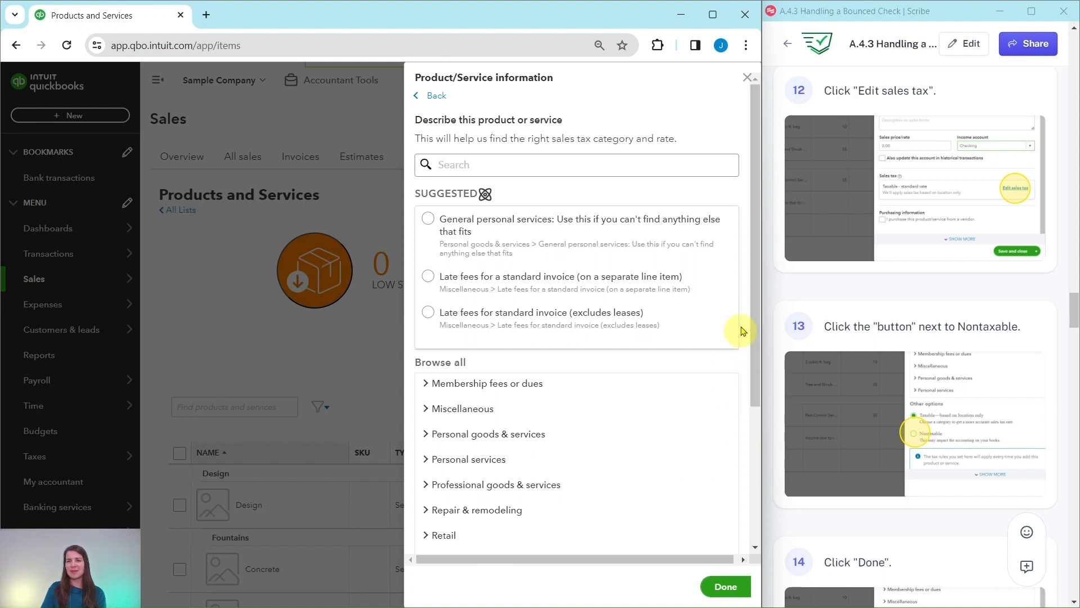
{"action": "scroll", "coordinate": [751, 394], "scroll_direction": "down", "scroll_amount": 4}
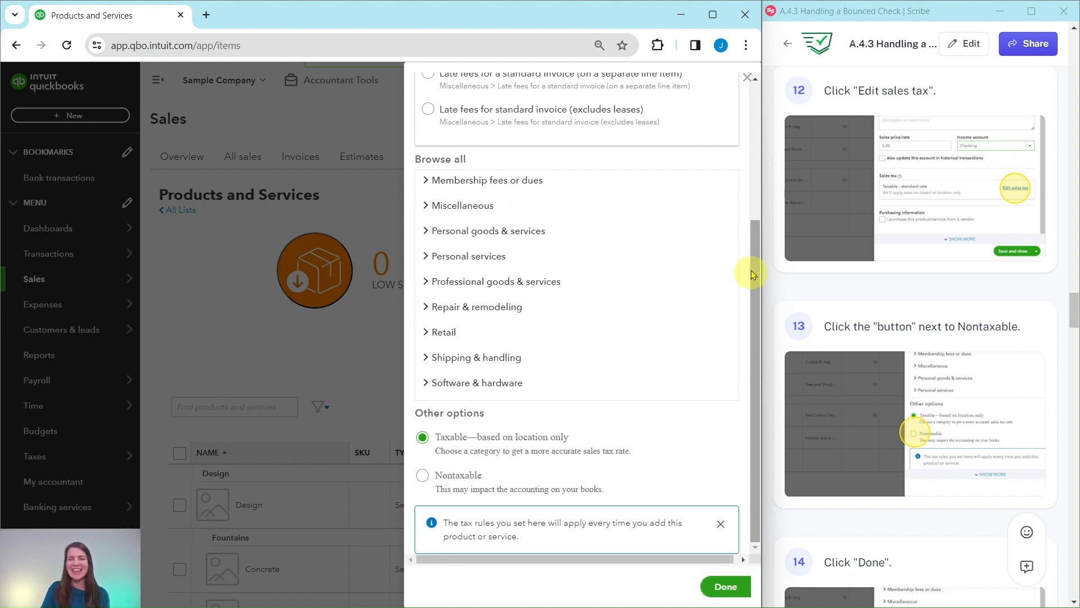
{"action": "scroll", "coordinate": [580, 270], "scroll_direction": "up", "scroll_amount": 3}
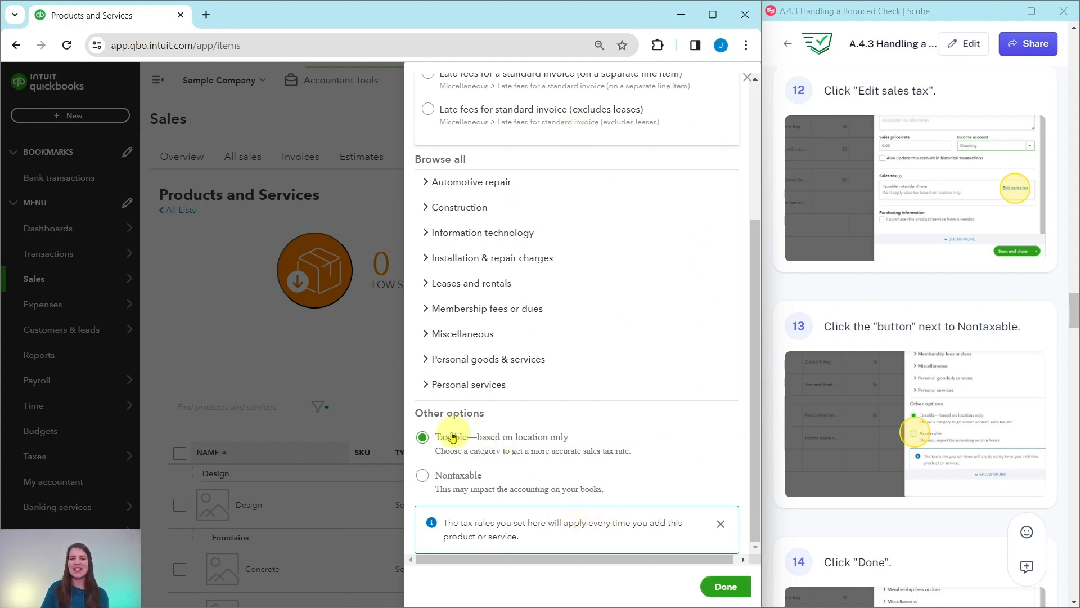
{"action": "left_click", "coordinate": [423, 478]}
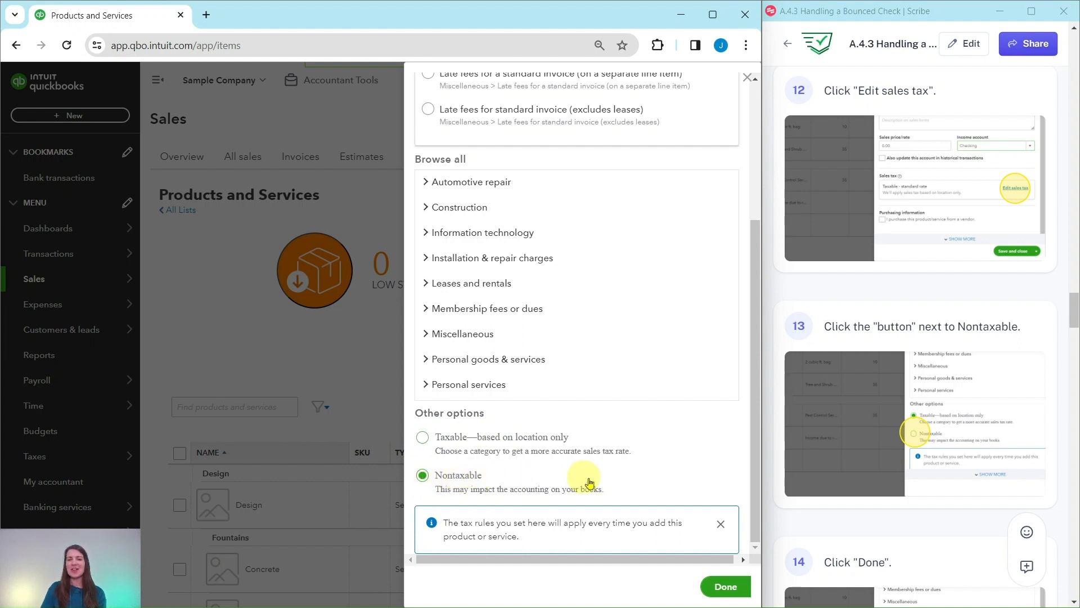
{"action": "left_click", "coordinate": [725, 588]}
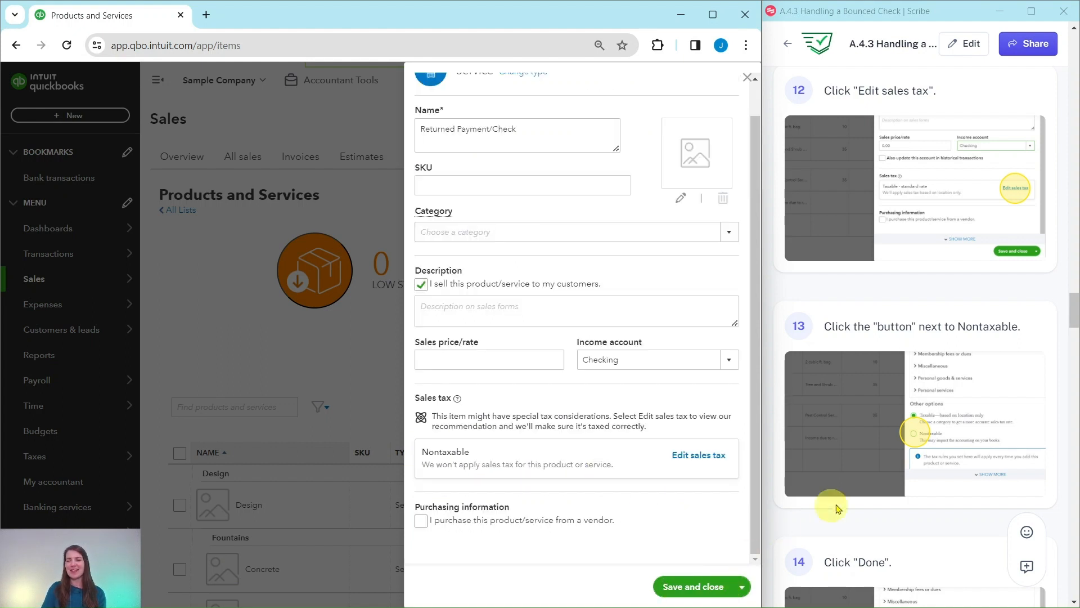
{"action": "scroll", "coordinate": [877, 471], "scroll_direction": "down", "scroll_amount": 10}
{"action": "scroll", "coordinate": [879, 465], "scroll_direction": "down", "scroll_amount": 2}
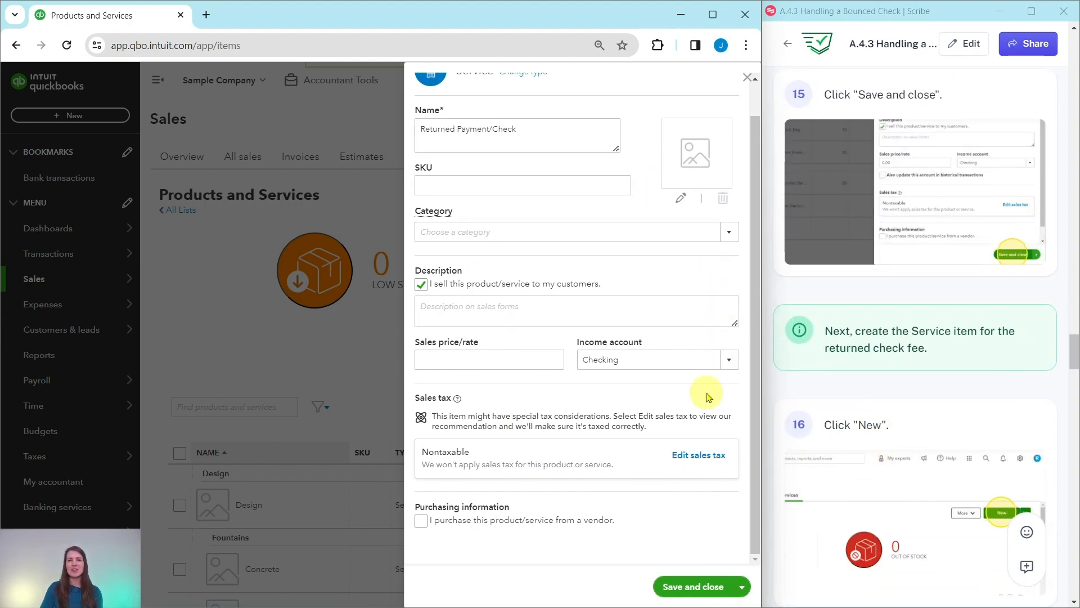
{"action": "left_click", "coordinate": [689, 588]}
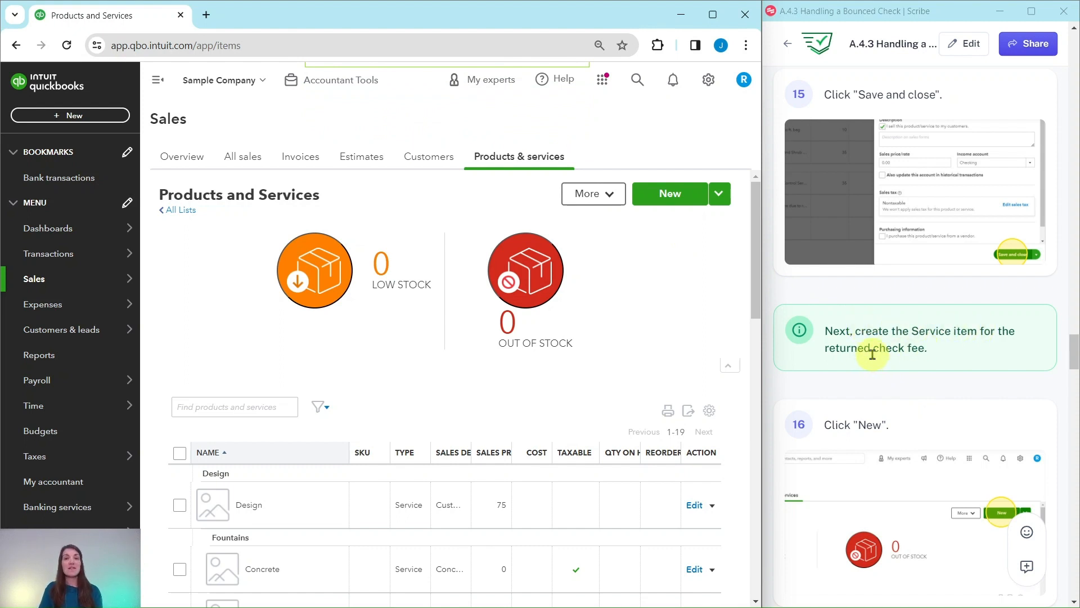
Start another item of the Service type and name it "Returned Payment/Check Fee"
{"action": "left_click", "coordinate": [669, 195]}
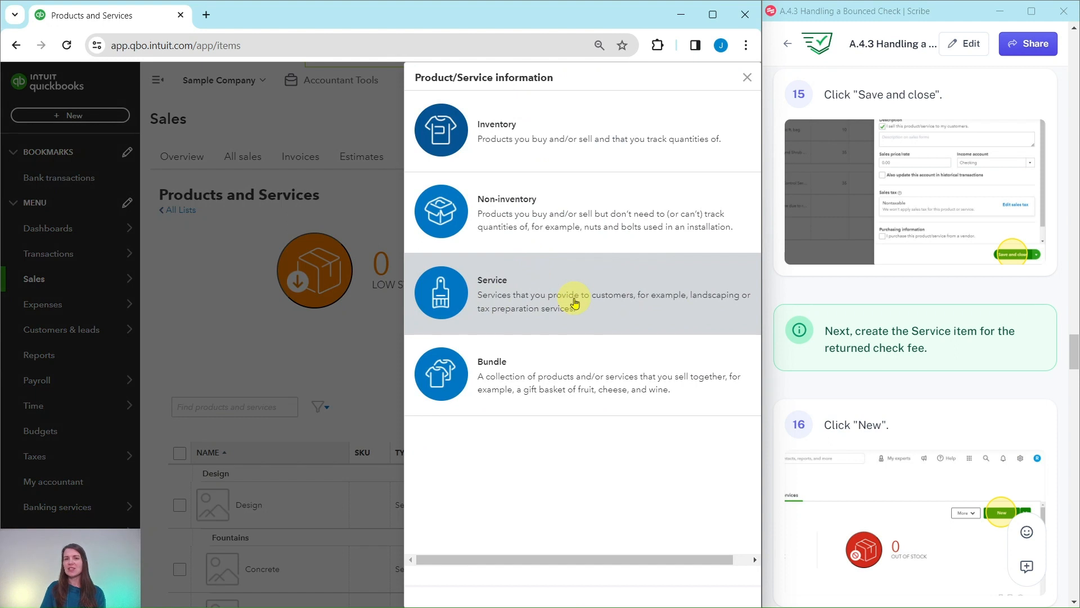
{"action": "left_click", "coordinate": [574, 303]}
{"action": "scroll", "coordinate": [857, 304], "scroll_direction": "down", "scroll_amount": 7}
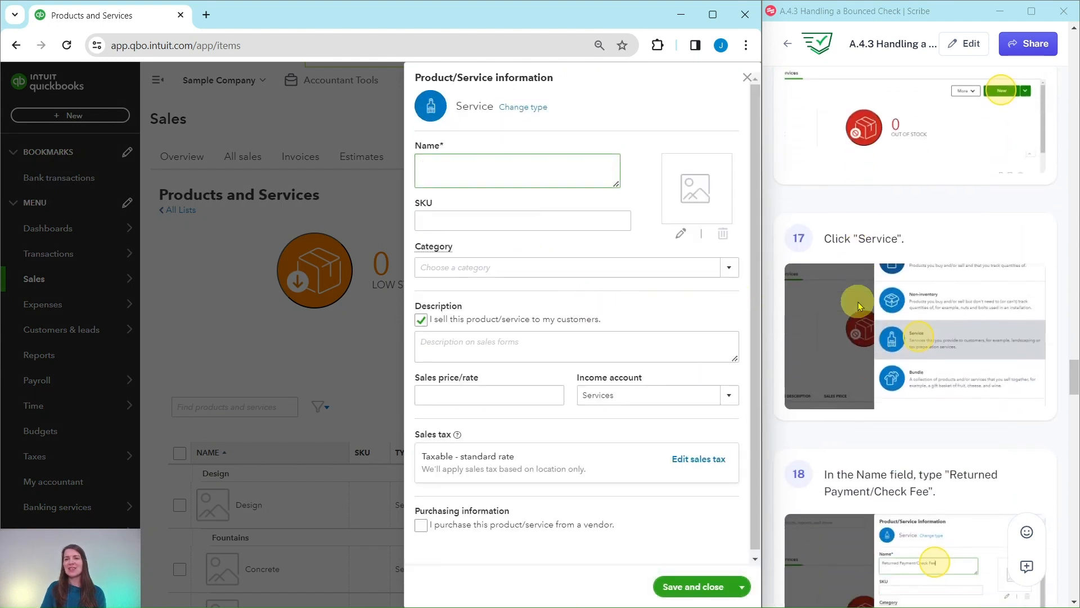
{"action": "scroll", "coordinate": [858, 304], "scroll_direction": "down", "scroll_amount": 6}
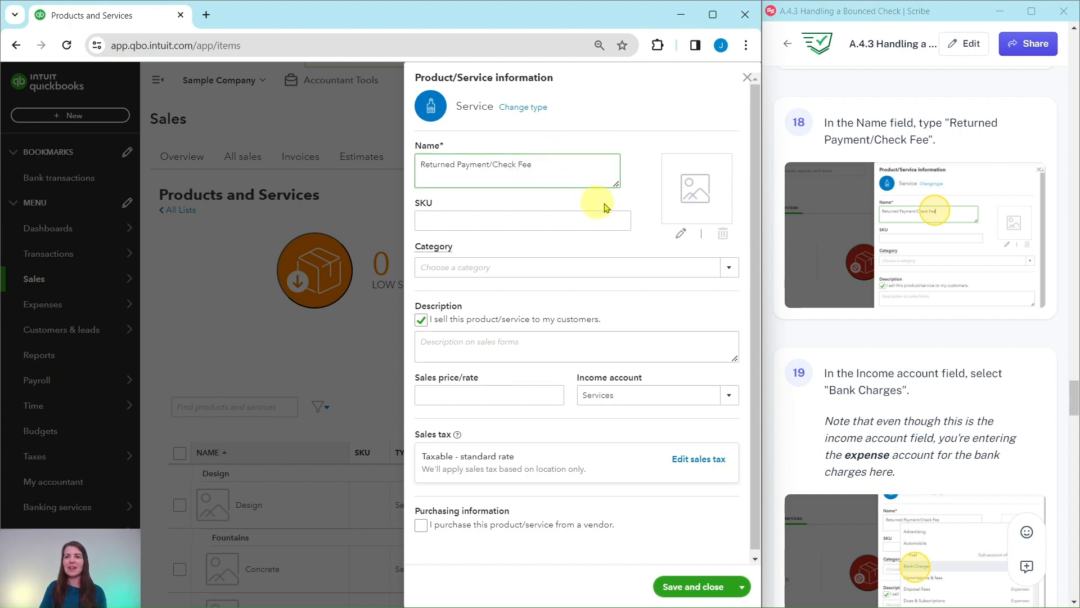
Set the fee item's income account to the Bank Charges expense account
{"action": "scroll", "coordinate": [935, 309], "scroll_direction": "down", "scroll_amount": 1}
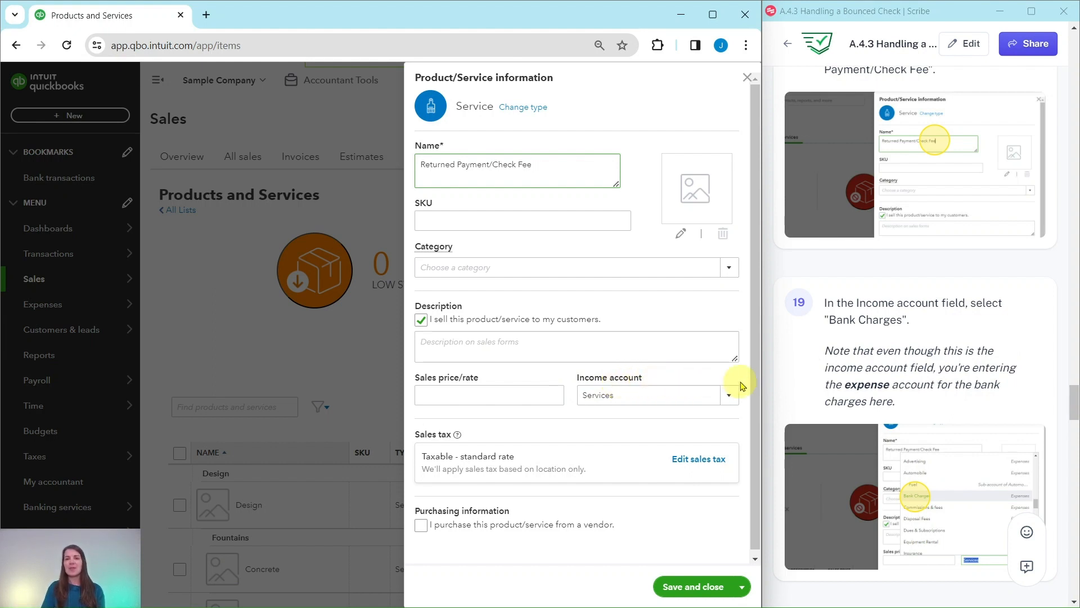
{"action": "left_click", "coordinate": [730, 398]}
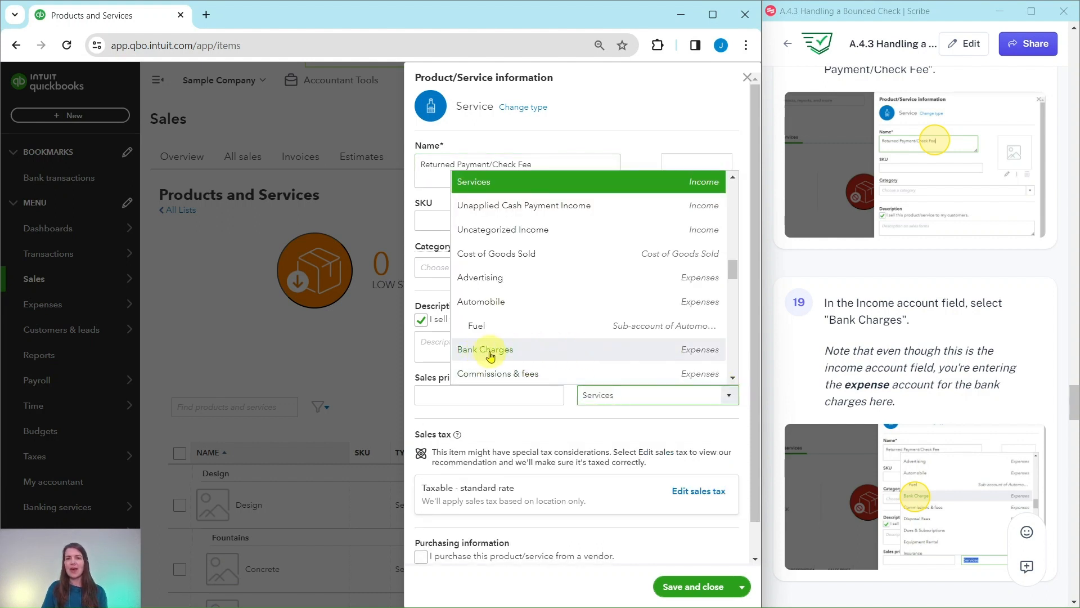
{"action": "left_click", "coordinate": [490, 354]}
Make the Returned Payment/Check Fee service Nontaxable, then save and close it
{"action": "scroll", "coordinate": [916, 324], "scroll_direction": "down", "scroll_amount": 5}
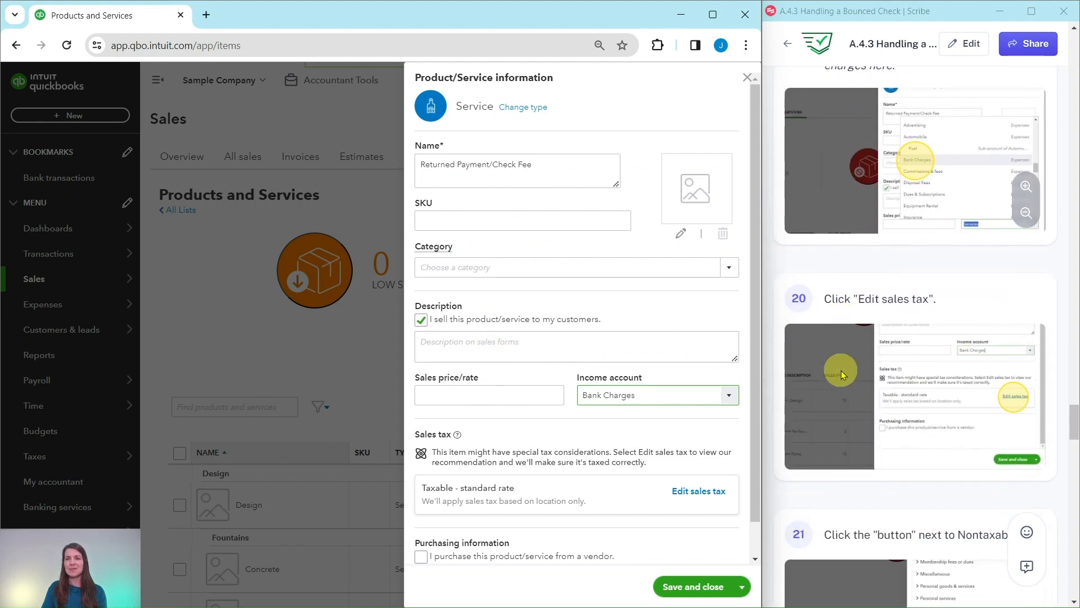
{"action": "scroll", "coordinate": [842, 375], "scroll_direction": "down", "scroll_amount": 3}
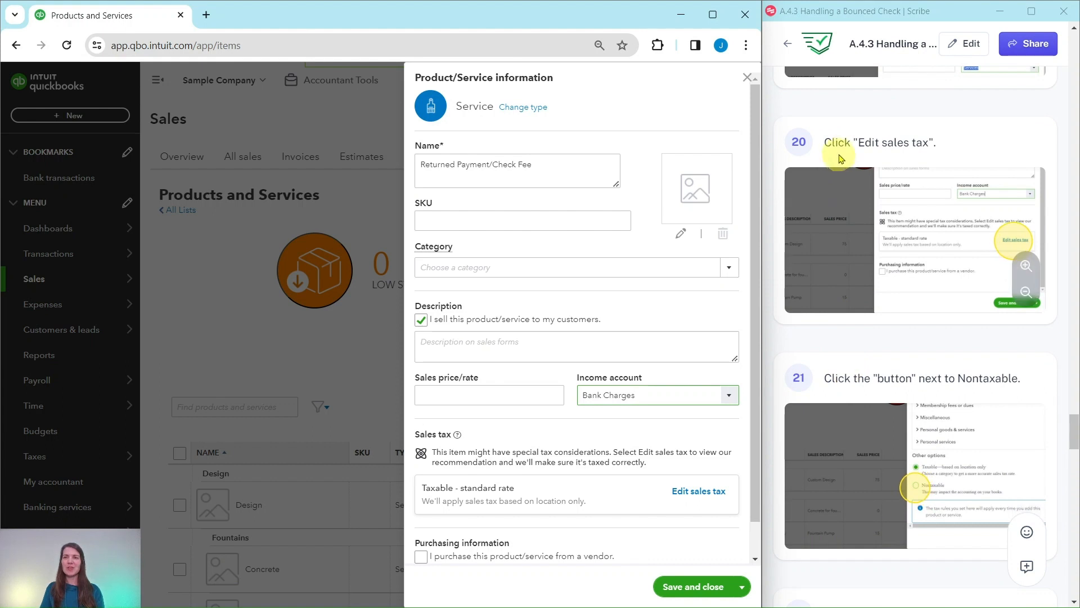
{"action": "left_click", "coordinate": [696, 490]}
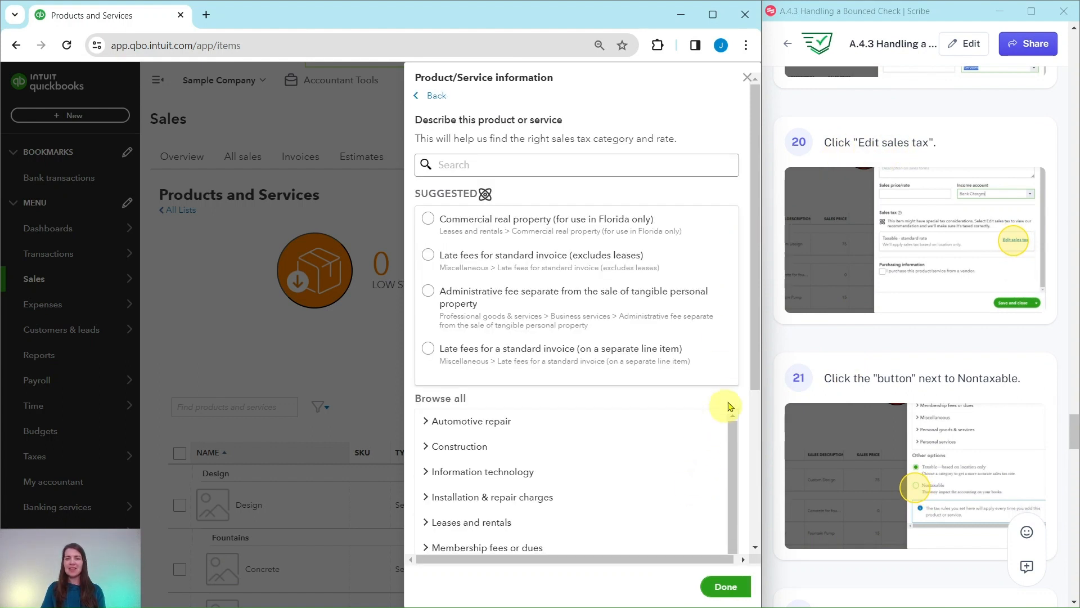
{"action": "scroll", "coordinate": [737, 398], "scroll_direction": "down", "scroll_amount": 5}
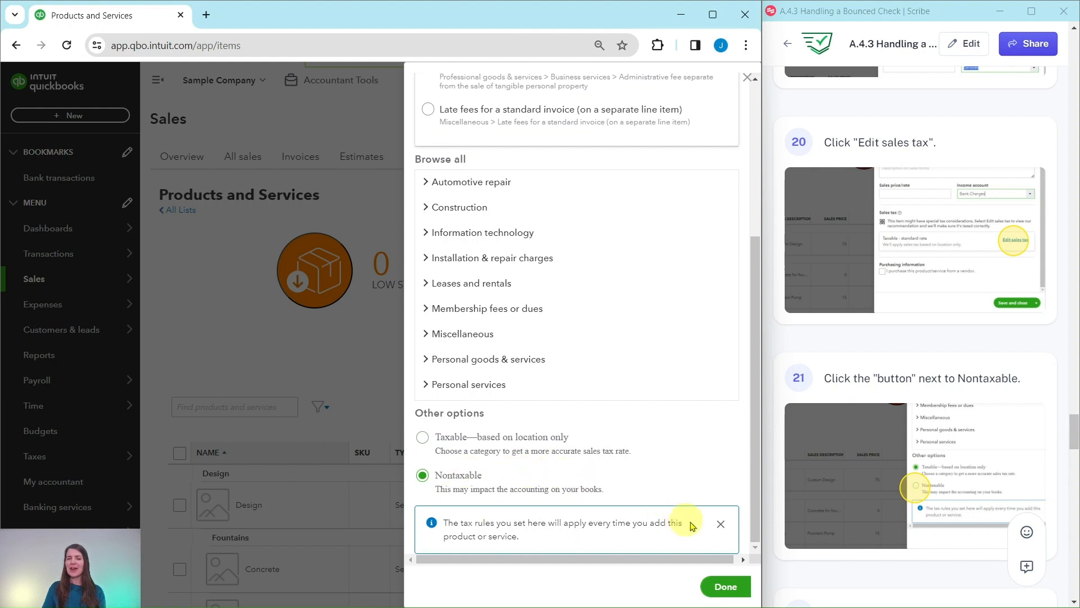
{"action": "left_click", "coordinate": [726, 587]}
{"action": "scroll", "coordinate": [833, 492], "scroll_direction": "down", "scroll_amount": 10}
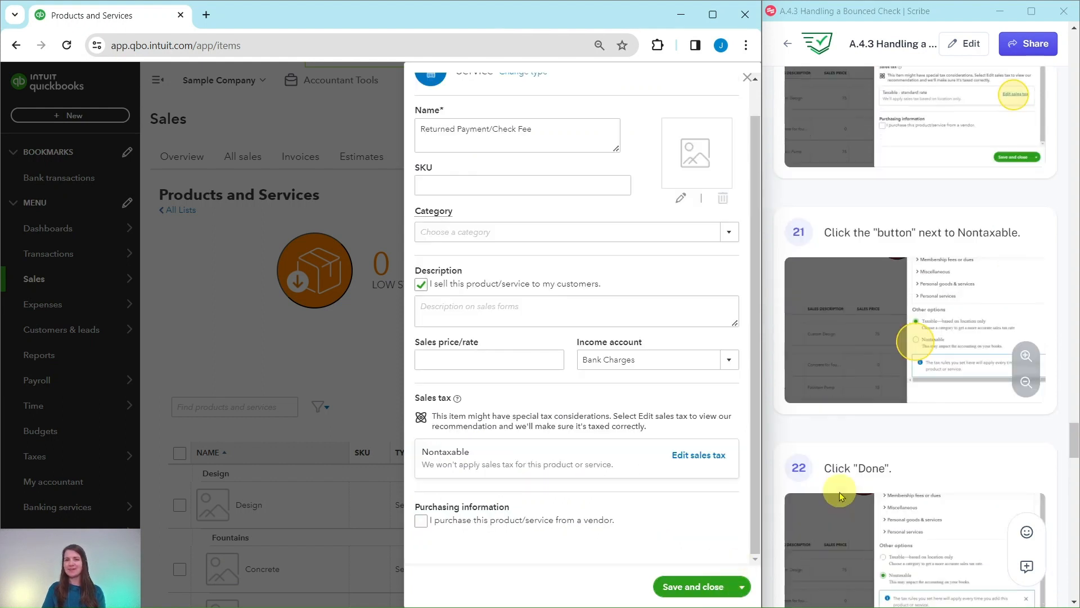
{"action": "scroll", "coordinate": [843, 494], "scroll_direction": "down", "scroll_amount": 3}
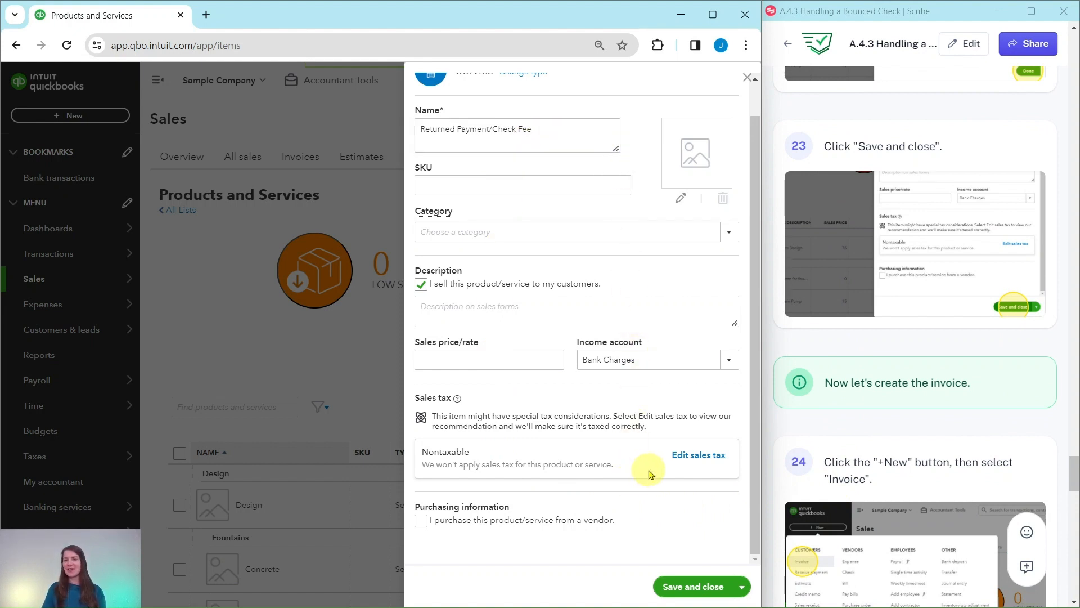
{"action": "left_click", "coordinate": [691, 588]}
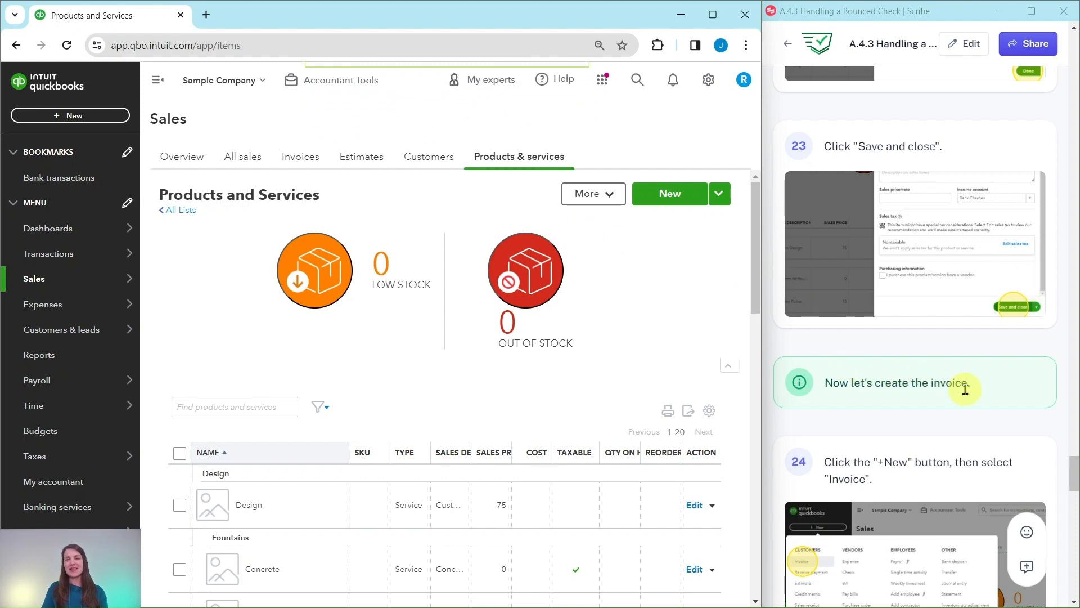
Start a new customer invoice
{"action": "scroll", "coordinate": [956, 377], "scroll_direction": "down", "scroll_amount": 6}
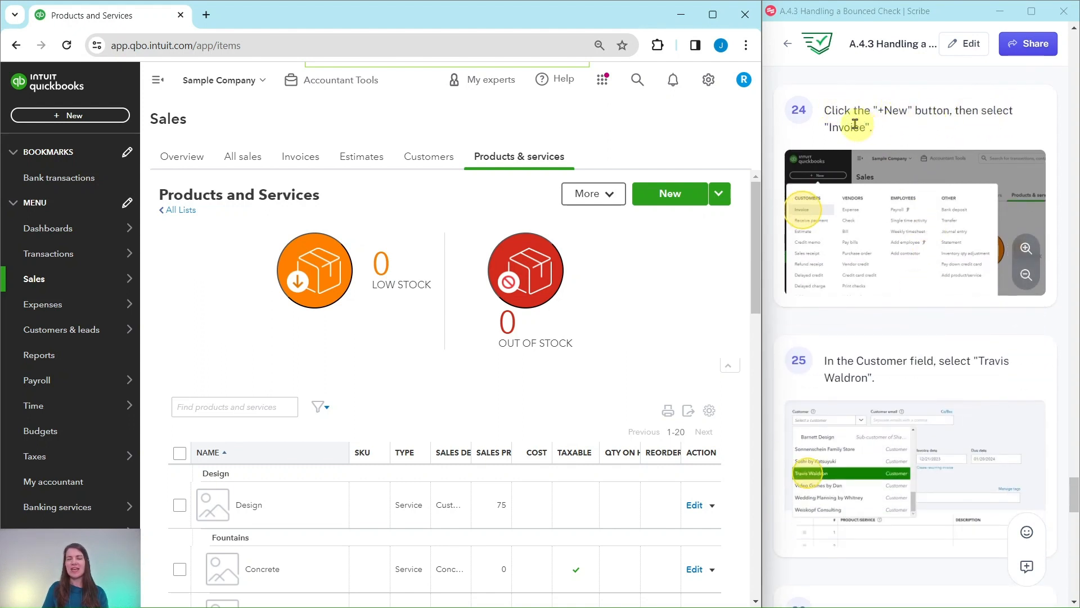
{"action": "left_click", "coordinate": [64, 117]}
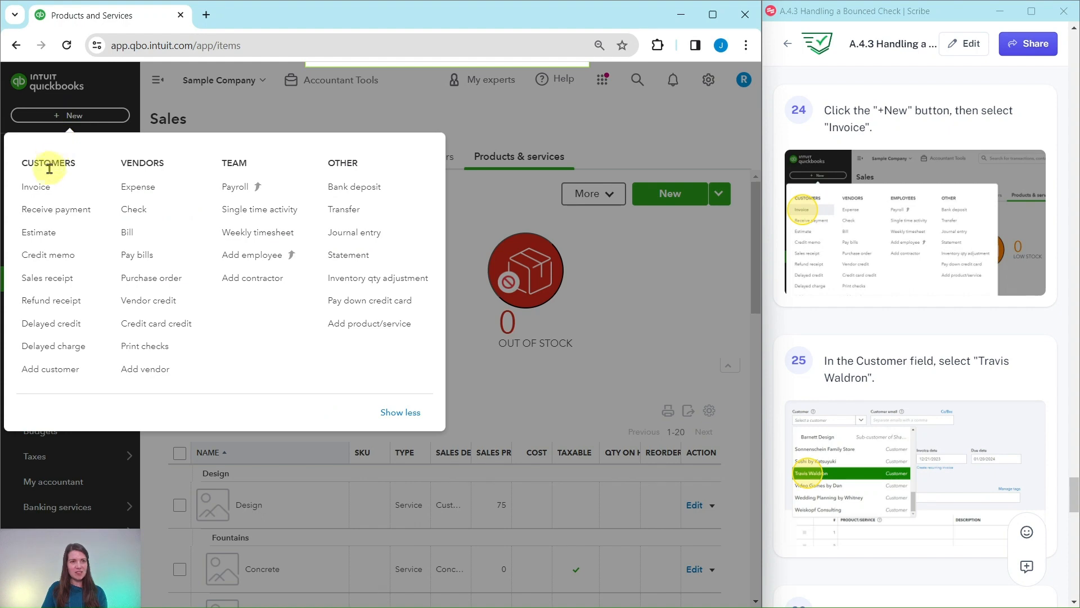
{"action": "left_click", "coordinate": [36, 190]}
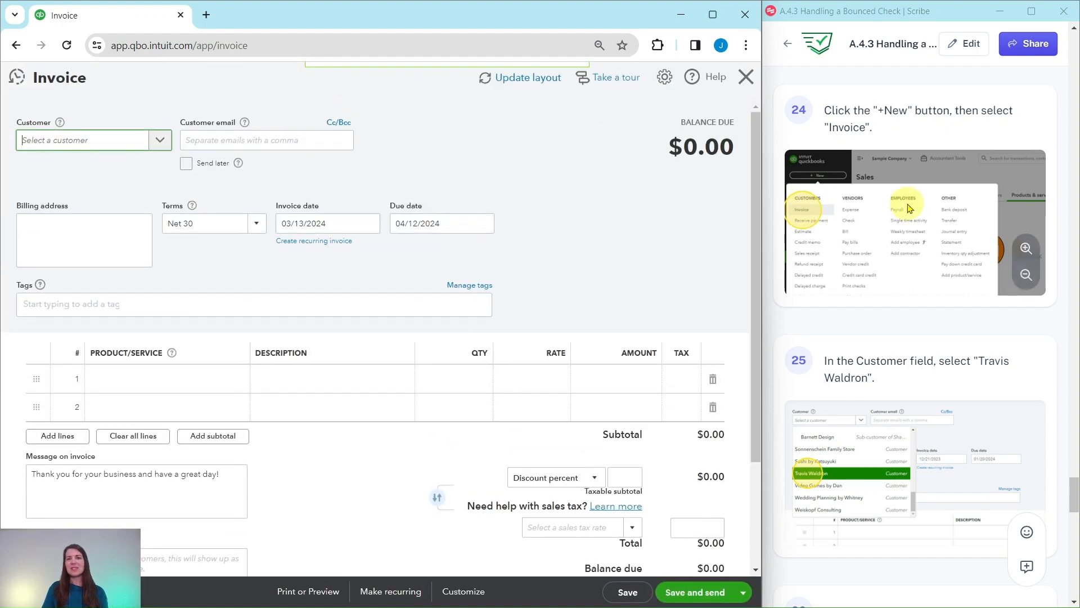
Select the customer whose check bounced as the invoice's customer
{"action": "scroll", "coordinate": [906, 207], "scroll_direction": "down", "scroll_amount": 3}
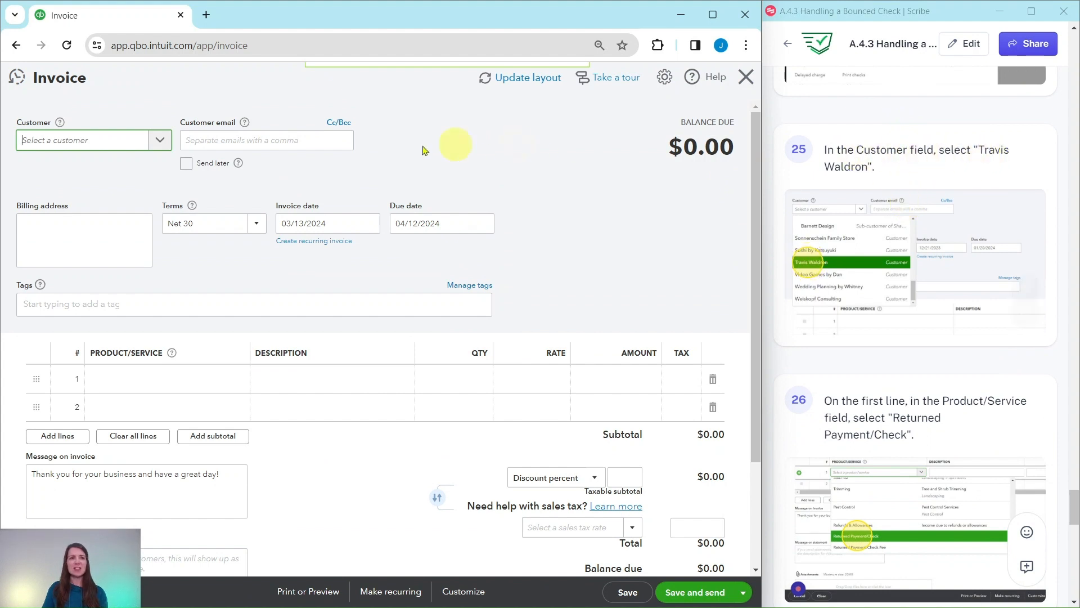
{"action": "left_click", "coordinate": [161, 141]}
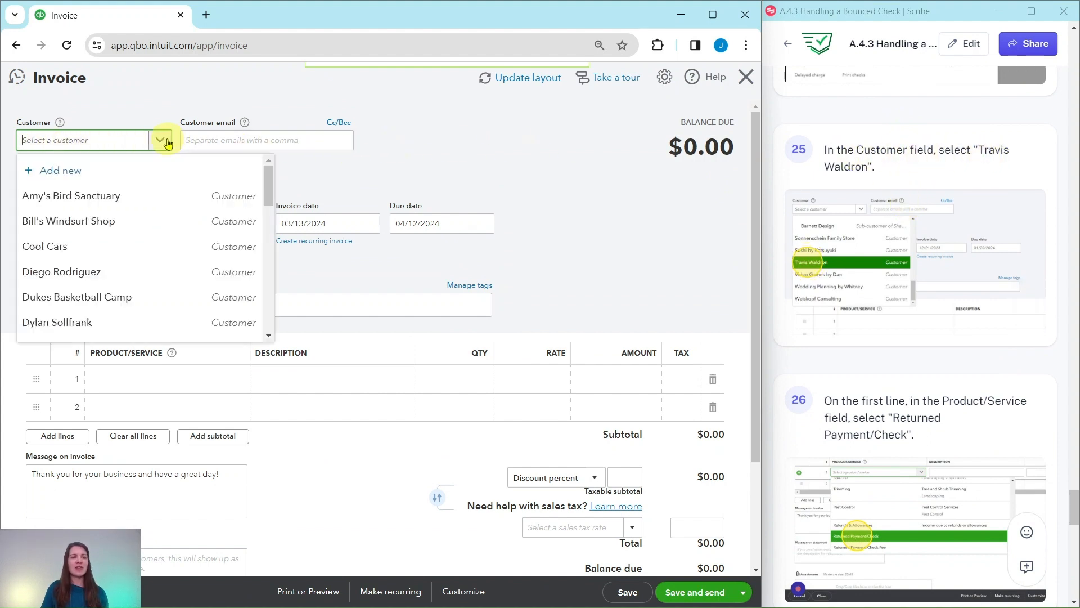
{"action": "type", "text": "tra"}
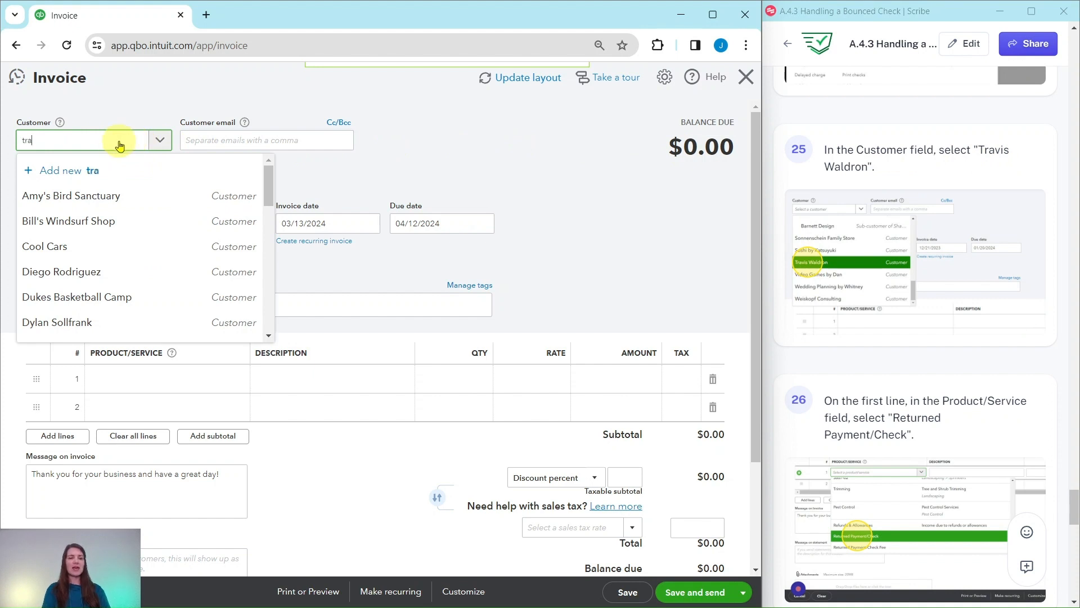
{"action": "type", "text": "vis"}
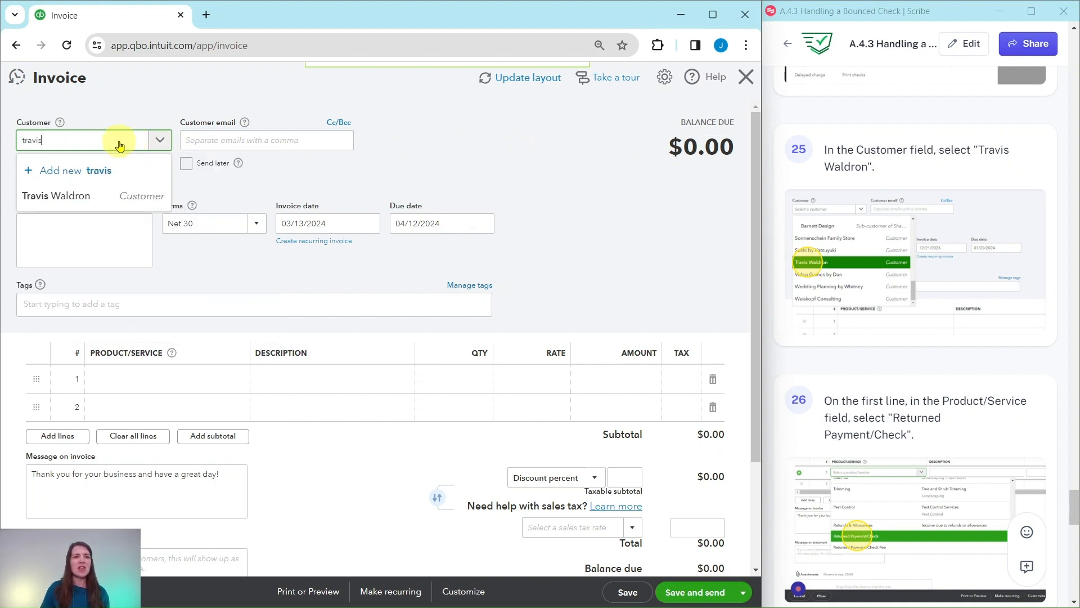
{"action": "left_click", "coordinate": [73, 197]}
Choose the Returned Payment/Check service as the product/service on the invoice's first line
{"action": "scroll", "coordinate": [825, 267], "scroll_direction": "down", "scroll_amount": 4}
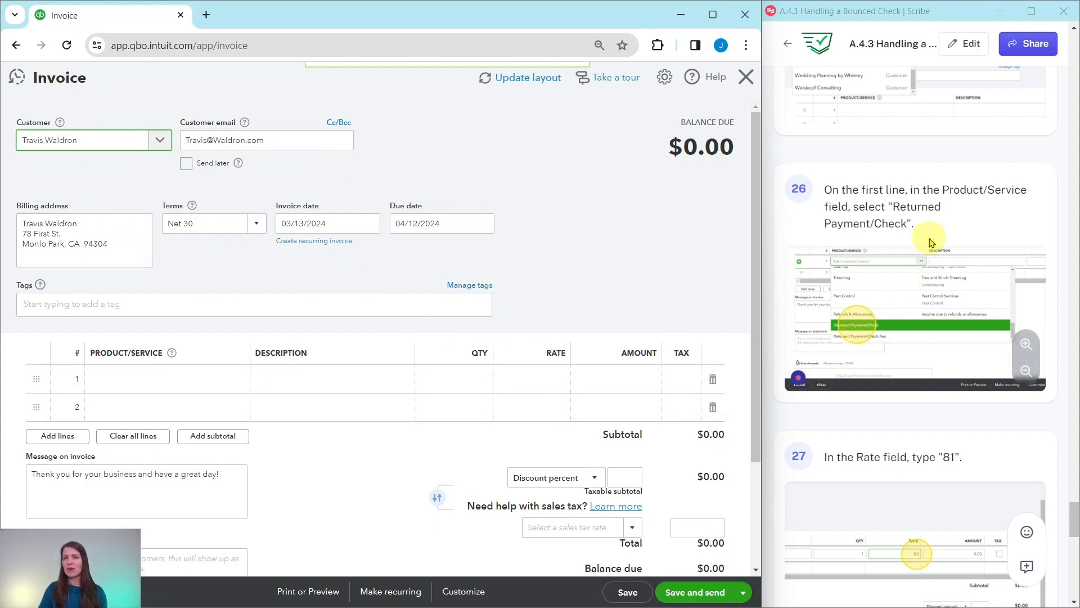
{"action": "scroll", "coordinate": [897, 236], "scroll_direction": "up", "scroll_amount": 1}
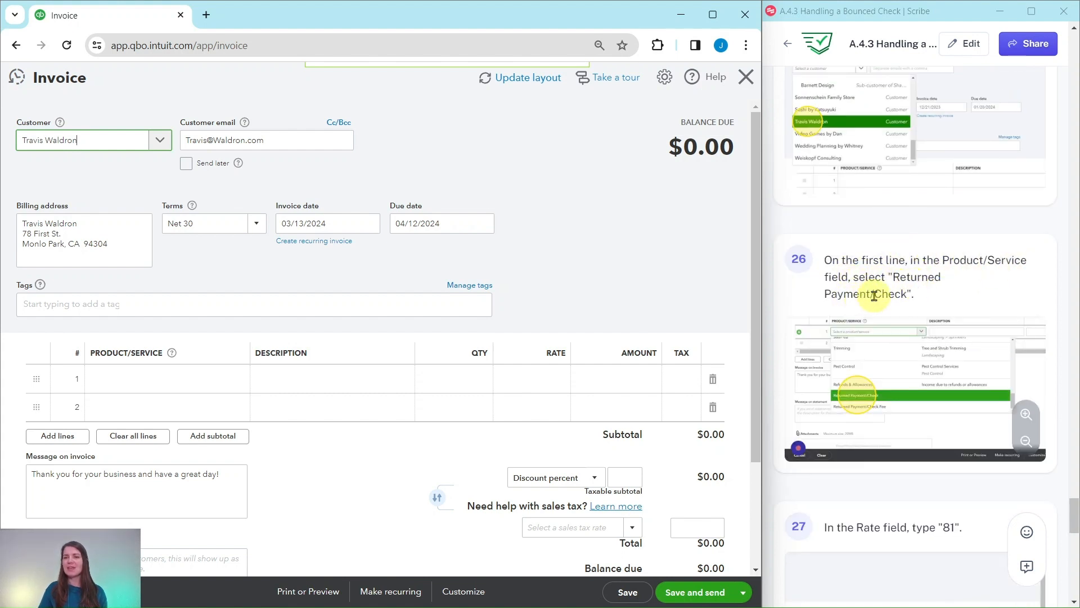
{"action": "left_click", "coordinate": [169, 385]}
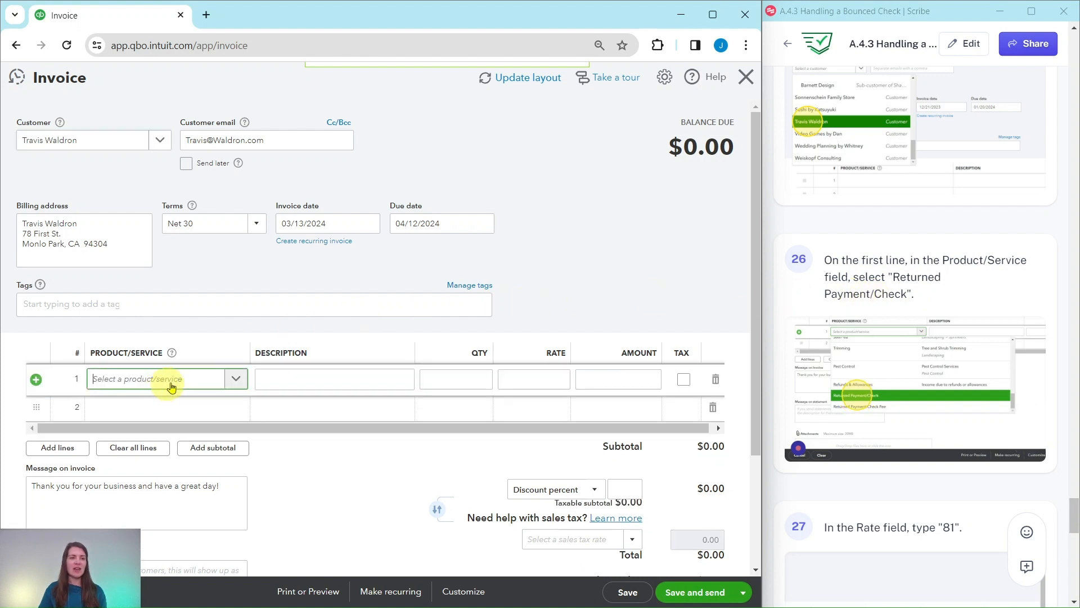
{"action": "type", "text": "returned"}
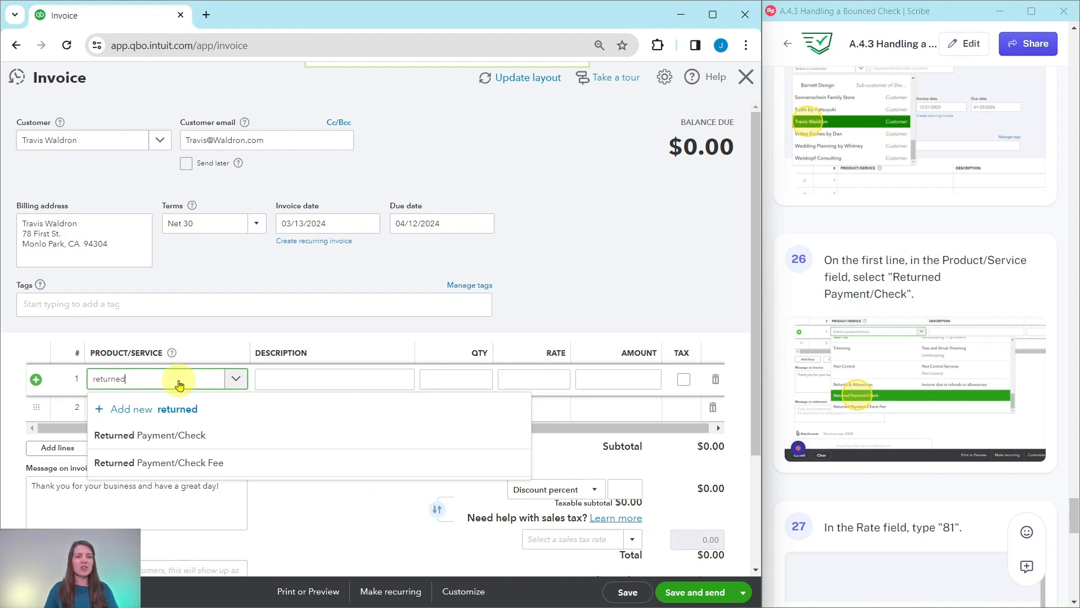
{"action": "left_click", "coordinate": [196, 439]}
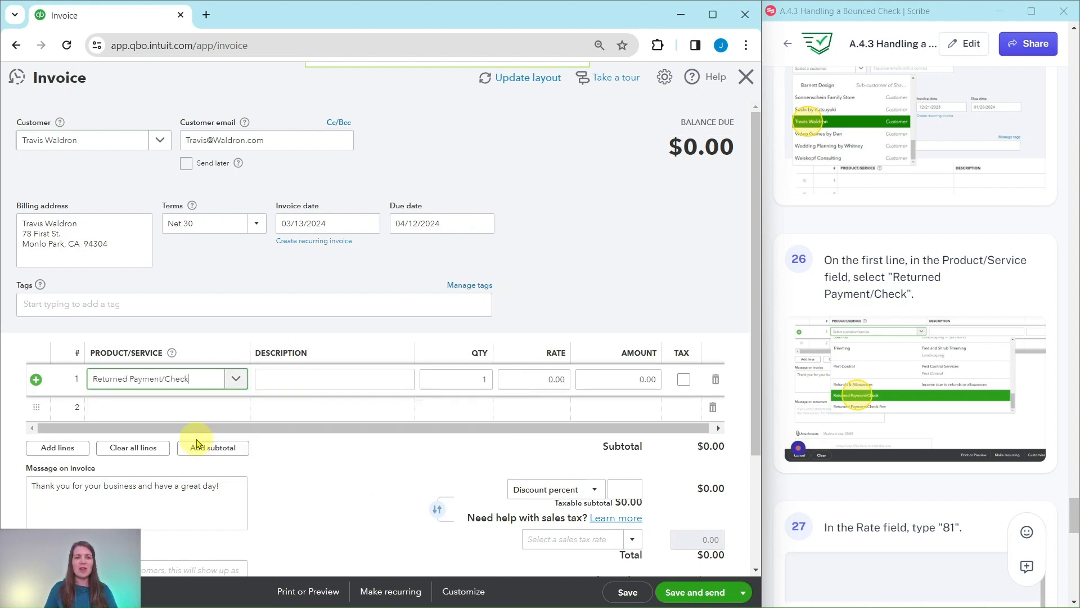
{"action": "scroll", "coordinate": [916, 442], "scroll_direction": "down", "scroll_amount": 6}
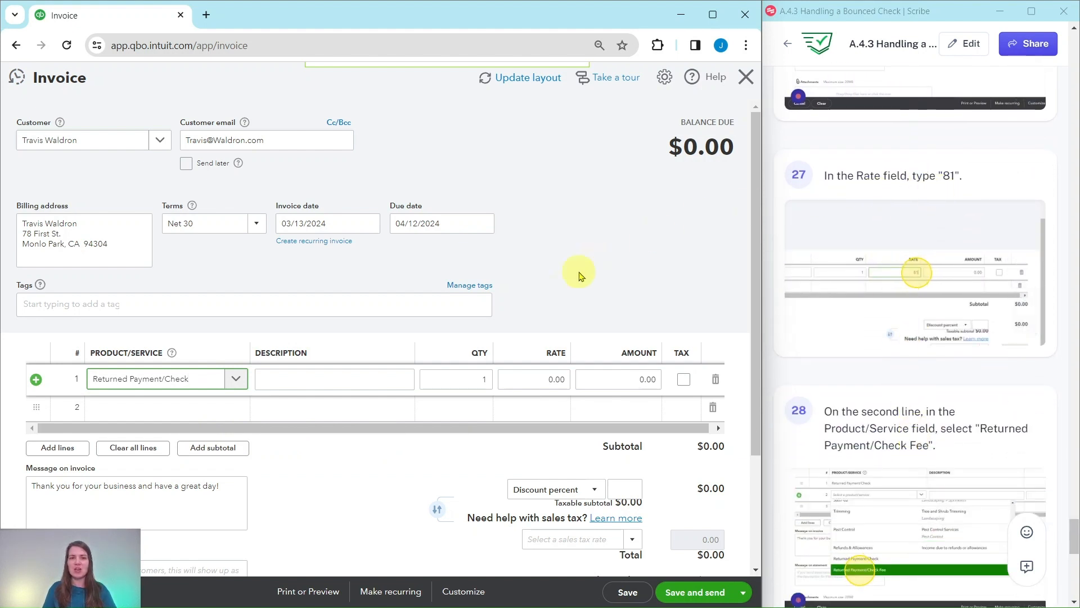
Set the rate of the invoice's first line, Returned Payment/Check, to 81
{"action": "left_click", "coordinate": [567, 380]}
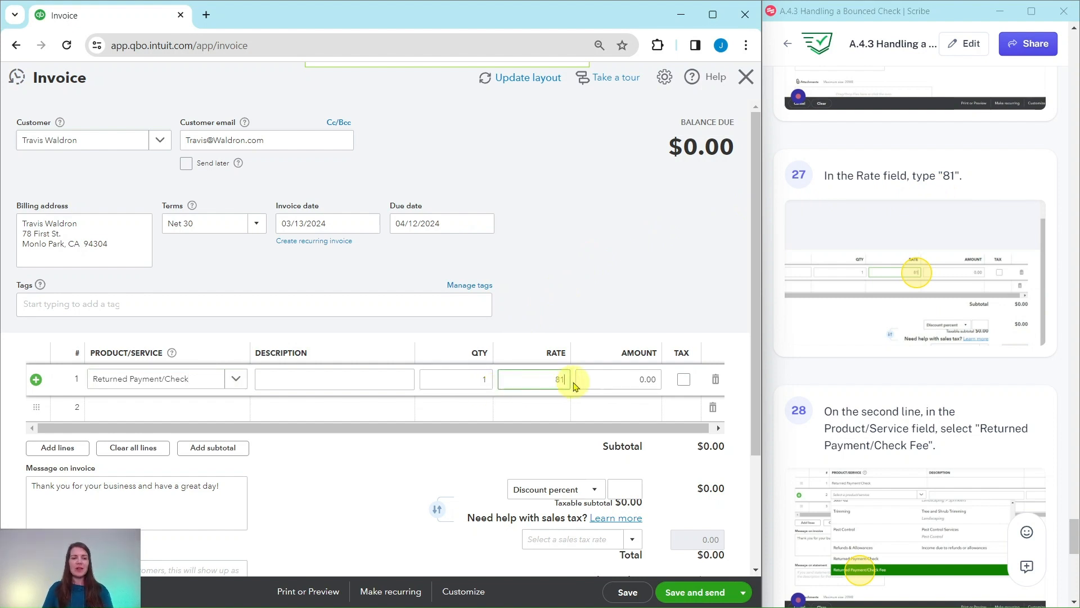
{"action": "key", "text": "Tab"}
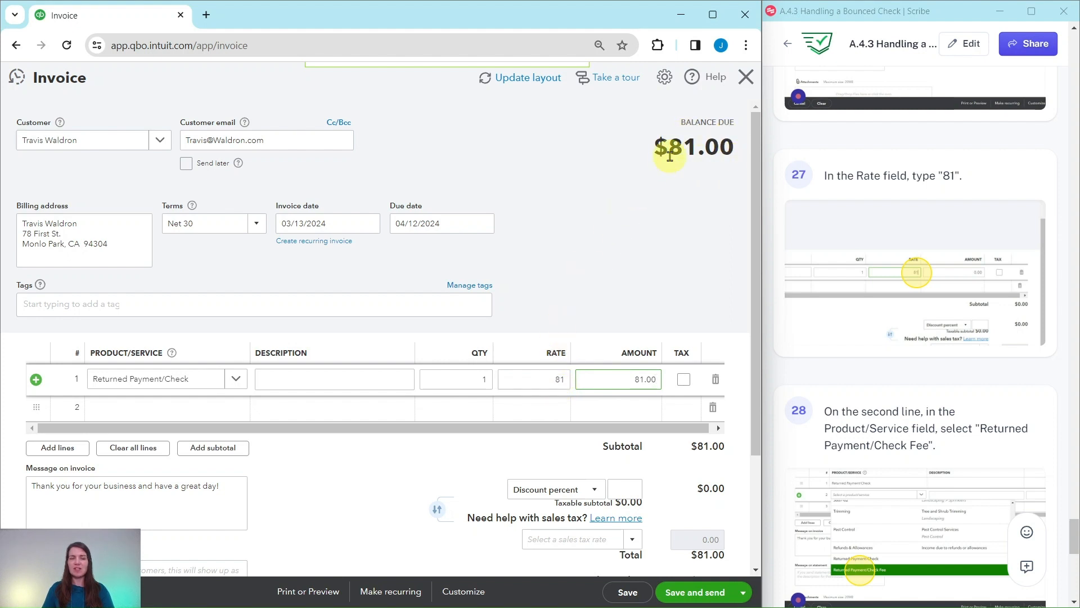
Add the Returned Payment/Check Fee service on the invoice's second line with a rate of 25
{"action": "scroll", "coordinate": [936, 308], "scroll_direction": "down", "scroll_amount": 5}
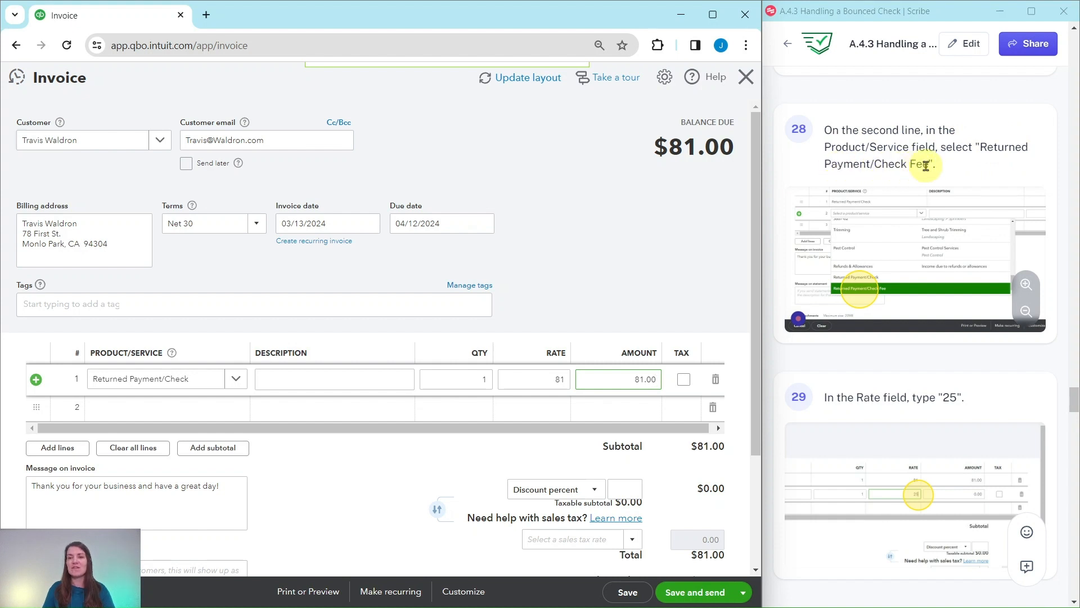
{"action": "scroll", "coordinate": [260, 331], "scroll_direction": "down", "scroll_amount": 3}
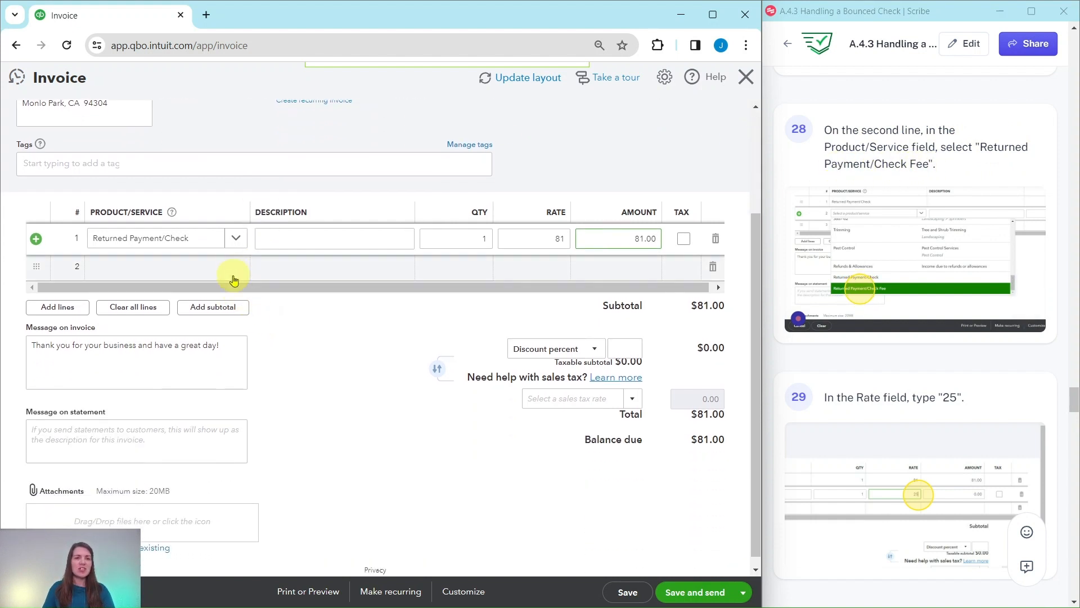
{"action": "left_click", "coordinate": [234, 276]}
{"action": "left_click", "coordinate": [237, 268]}
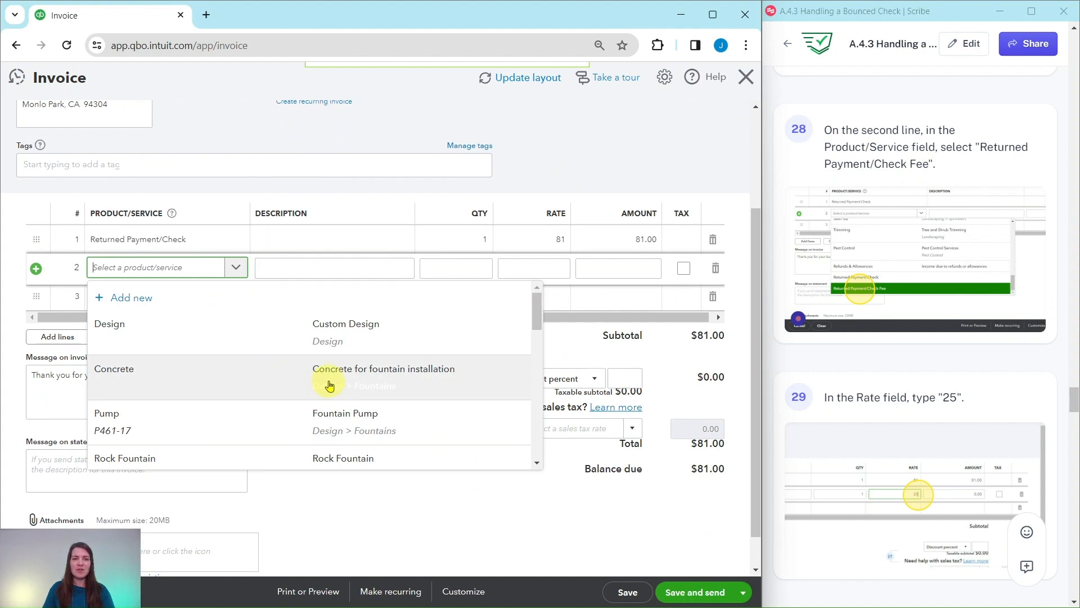
{"action": "scroll", "coordinate": [329, 385], "scroll_direction": "down", "scroll_amount": 10}
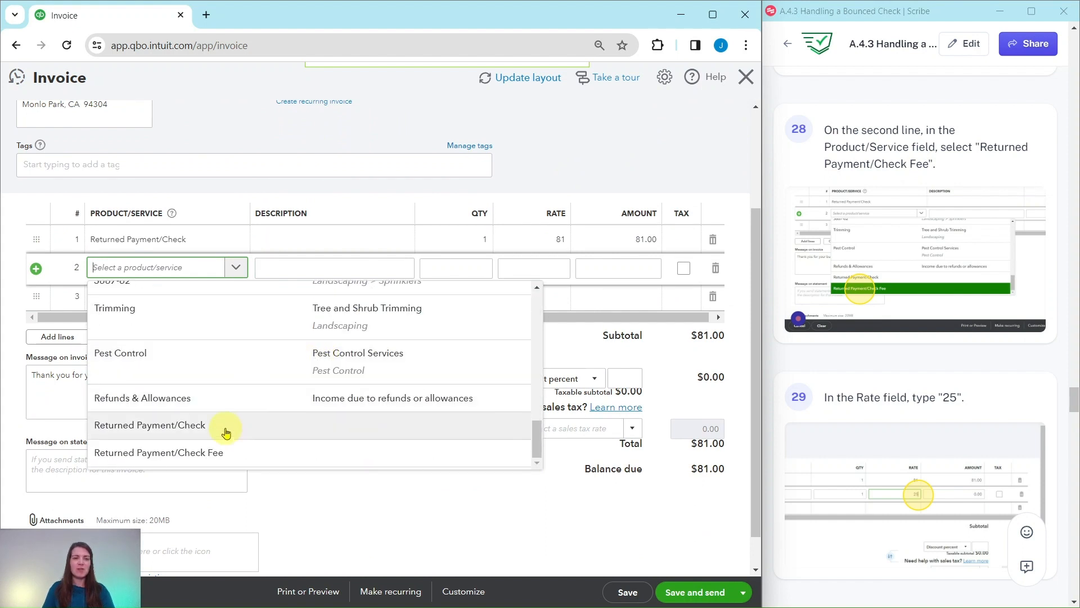
{"action": "left_click", "coordinate": [174, 455]}
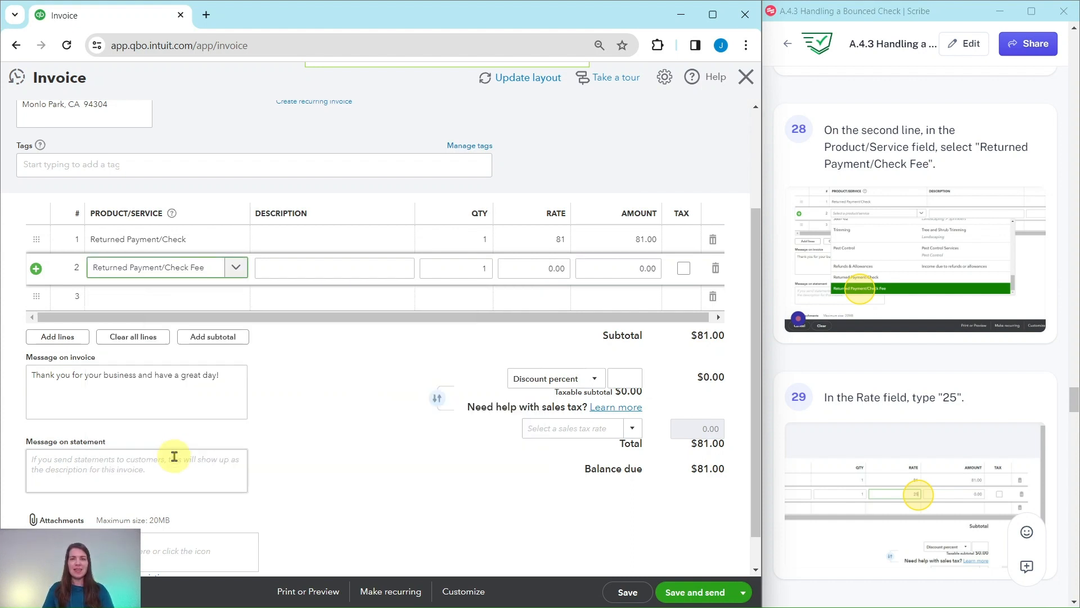
{"action": "left_click", "coordinate": [542, 267]}
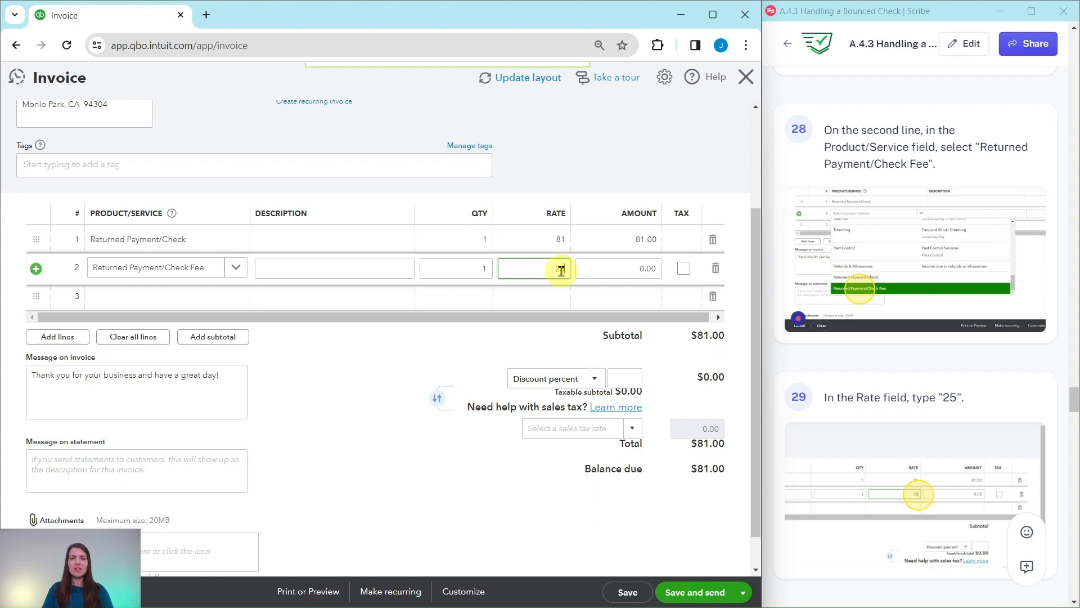
{"action": "key", "text": "Tab"}
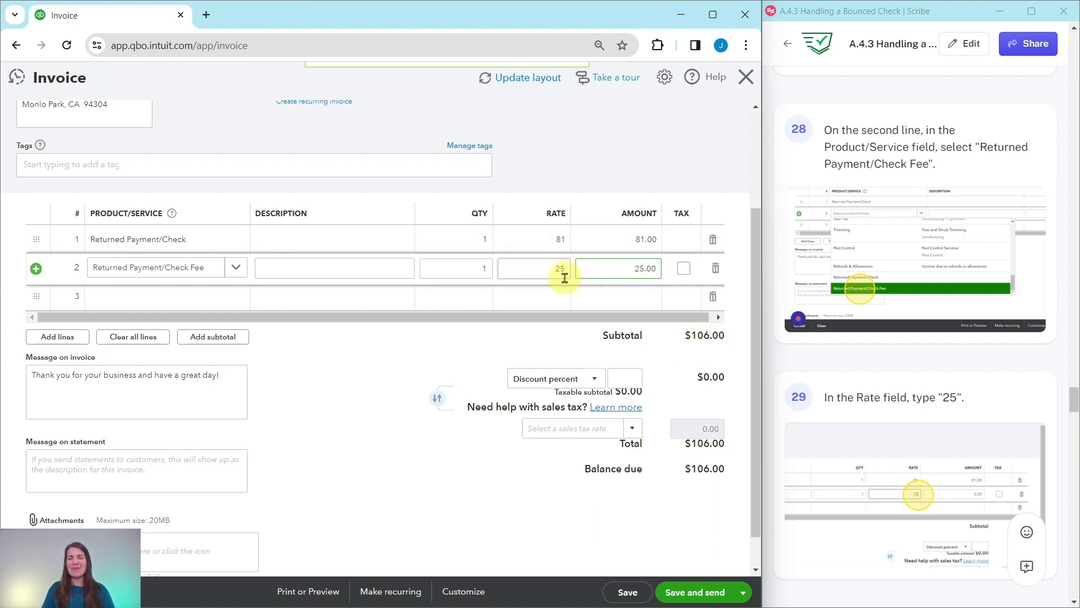
Save and close the returned-check invoice without sending it
{"action": "scroll", "coordinate": [913, 408], "scroll_direction": "down", "scroll_amount": 9}
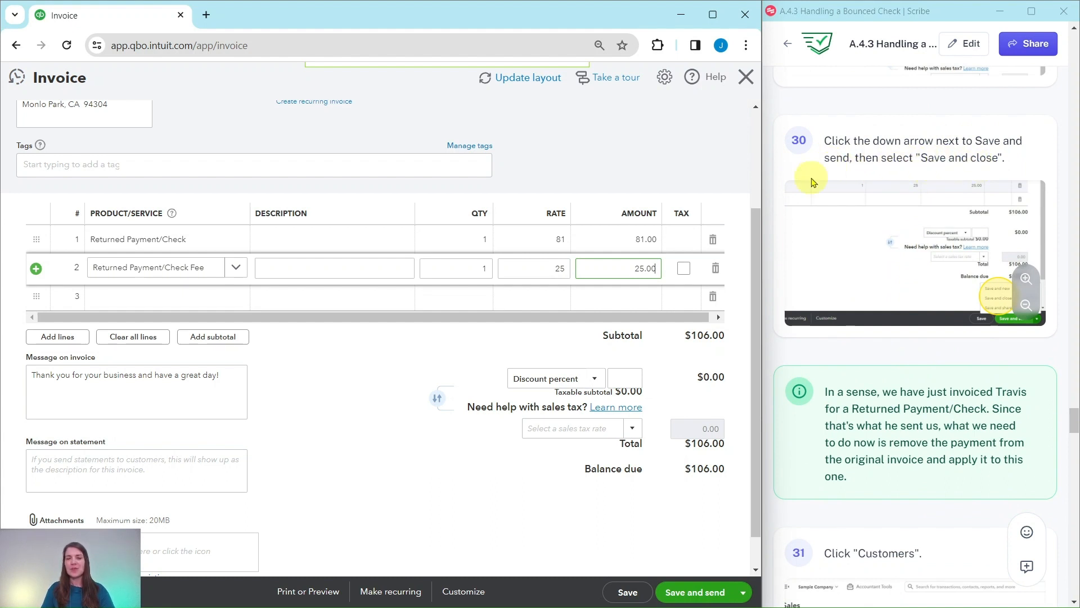
{"action": "left_click", "coordinate": [743, 597]}
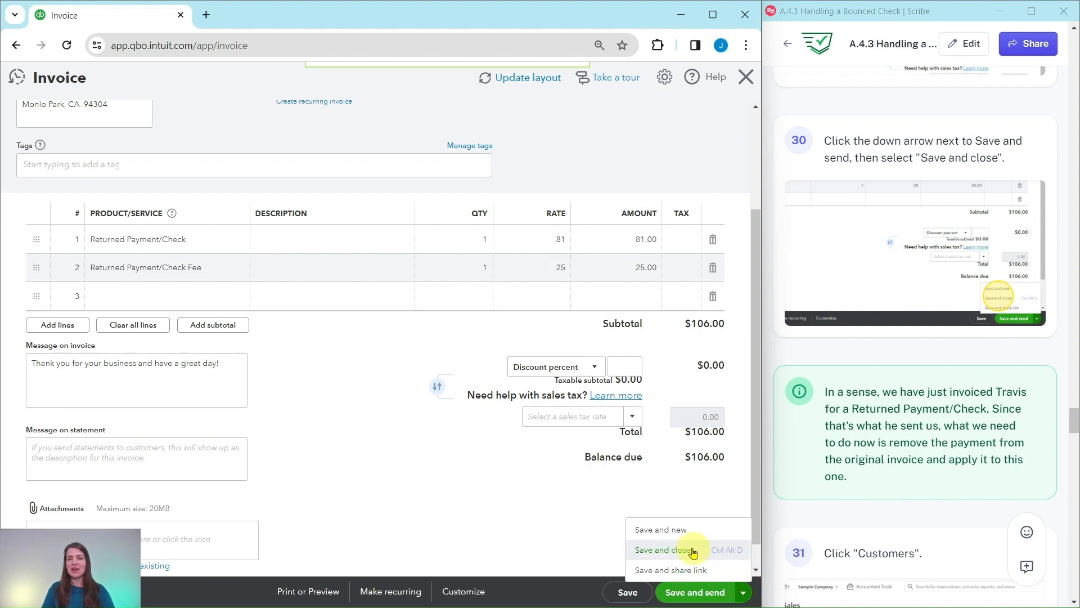
{"action": "left_click", "coordinate": [665, 551]}
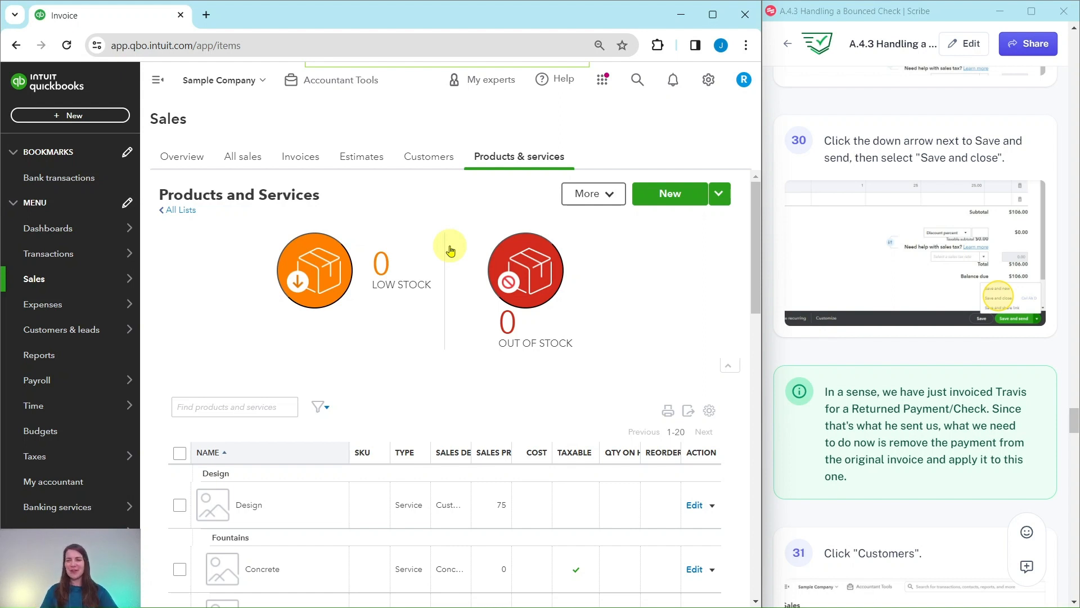
Switch from Products and Services to the customer list and open the record of the customer whose check bounced
{"action": "scroll", "coordinate": [450, 251], "scroll_direction": "down", "scroll_amount": 2}
{"action": "scroll", "coordinate": [900, 315], "scroll_direction": "down", "scroll_amount": 4}
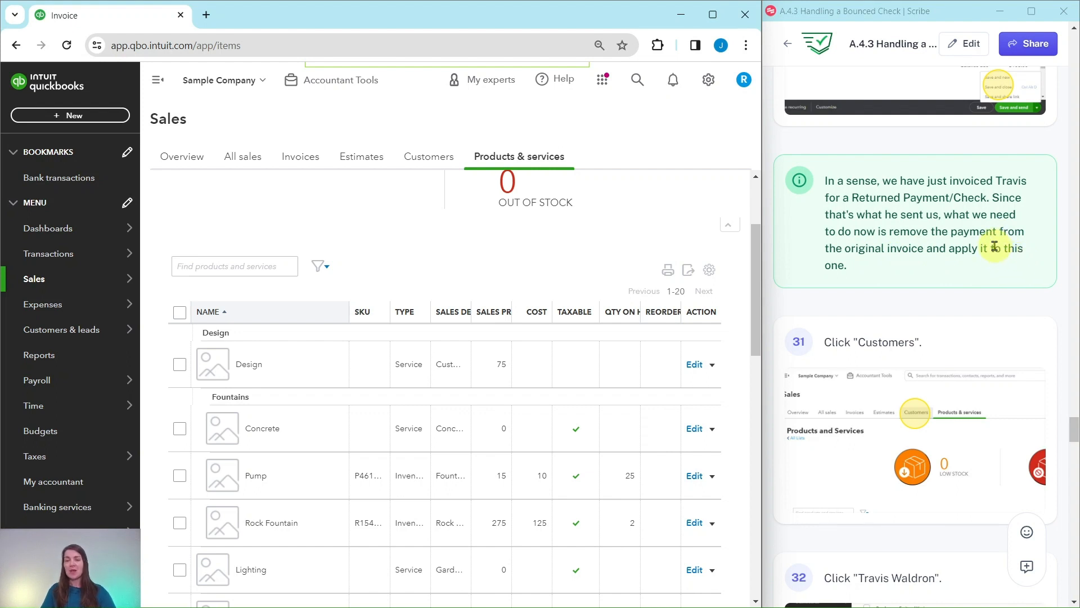
{"action": "scroll", "coordinate": [994, 245], "scroll_direction": "down", "scroll_amount": 4}
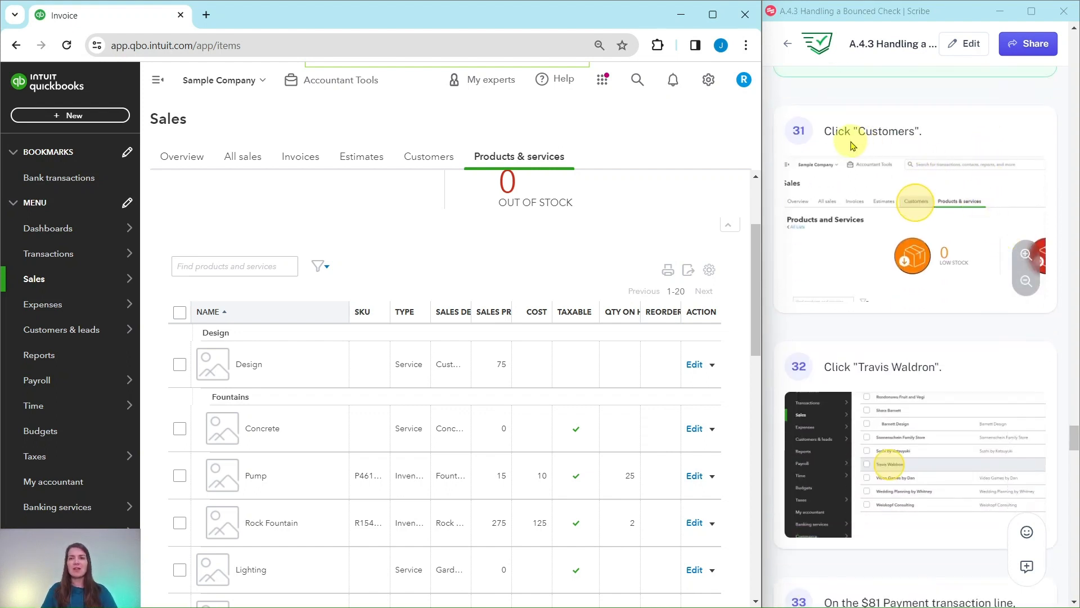
{"action": "left_click", "coordinate": [428, 159]}
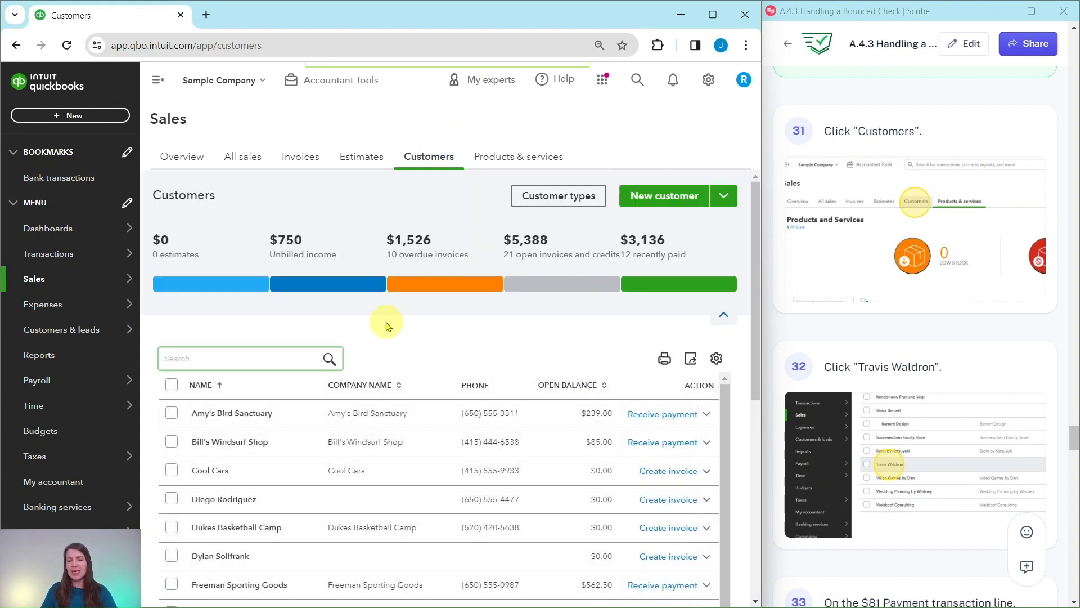
{"action": "scroll", "coordinate": [426, 332], "scroll_direction": "down", "scroll_amount": 5}
{"action": "scroll", "coordinate": [425, 330], "scroll_direction": "down", "scroll_amount": 8}
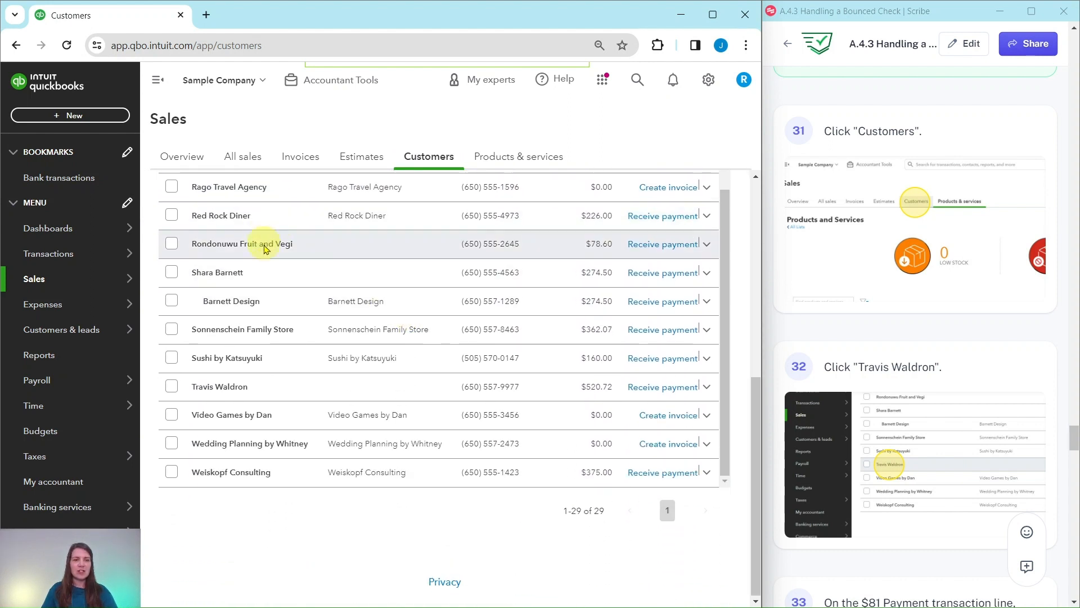
{"action": "left_click", "coordinate": [226, 390]}
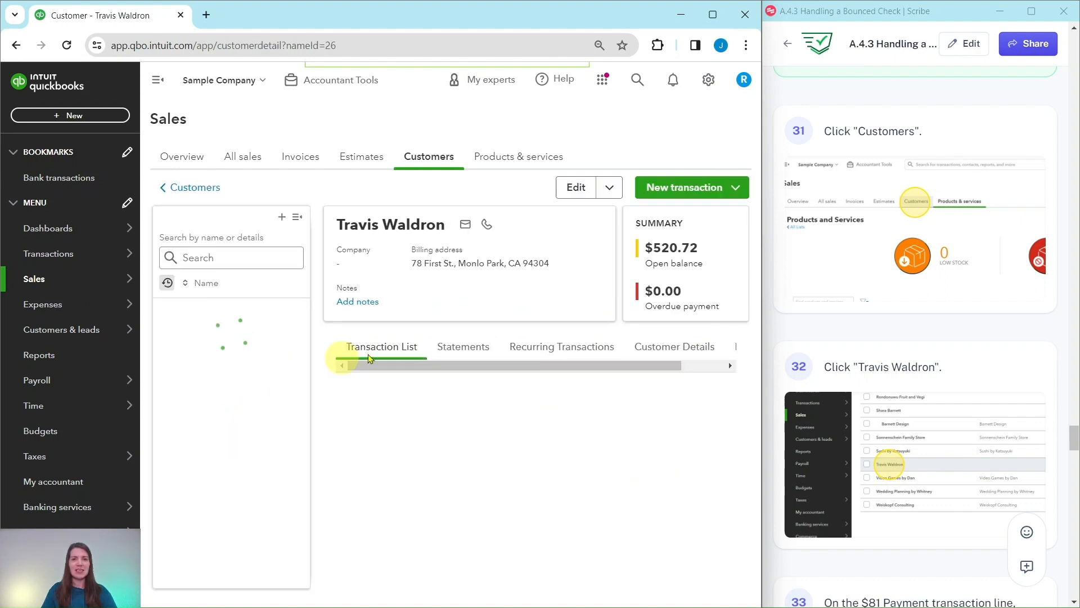
Dismiss the transaction tour pop-up and collapse the customer search list beside the customer's record
{"action": "scroll", "coordinate": [1003, 347], "scroll_direction": "down", "scroll_amount": 2}
{"action": "scroll", "coordinate": [1003, 347], "scroll_direction": "down", "scroll_amount": 5}
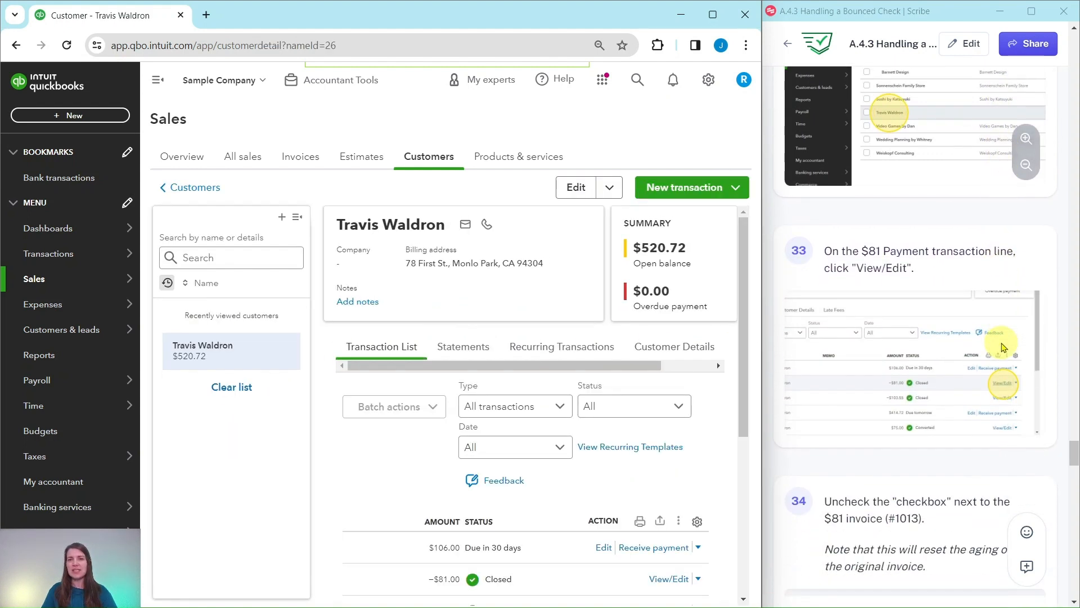
{"action": "scroll", "coordinate": [998, 348], "scroll_direction": "down", "scroll_amount": 3}
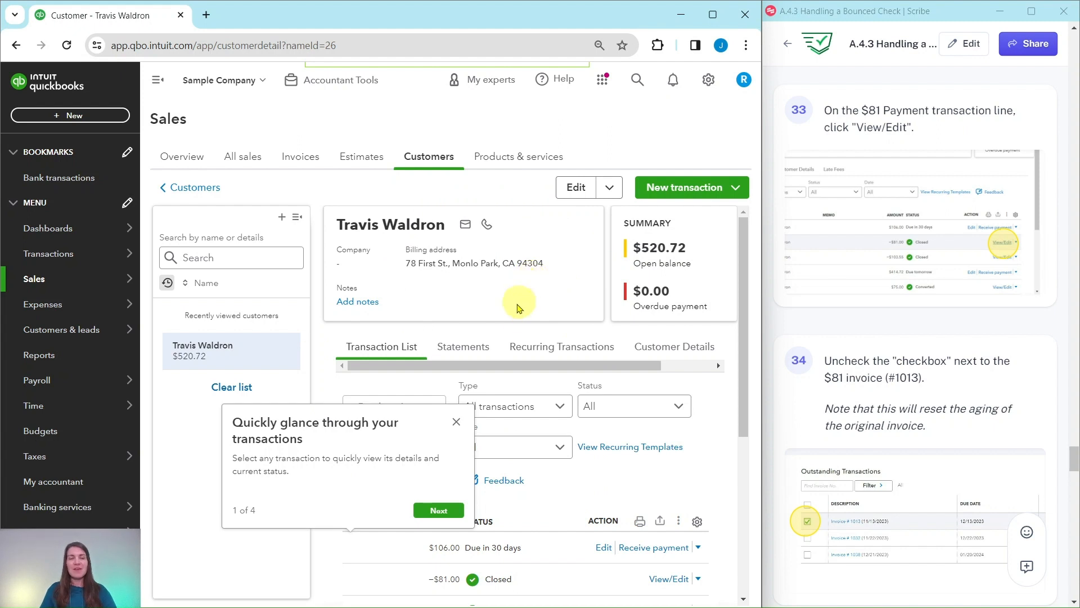
{"action": "left_click", "coordinate": [456, 423]}
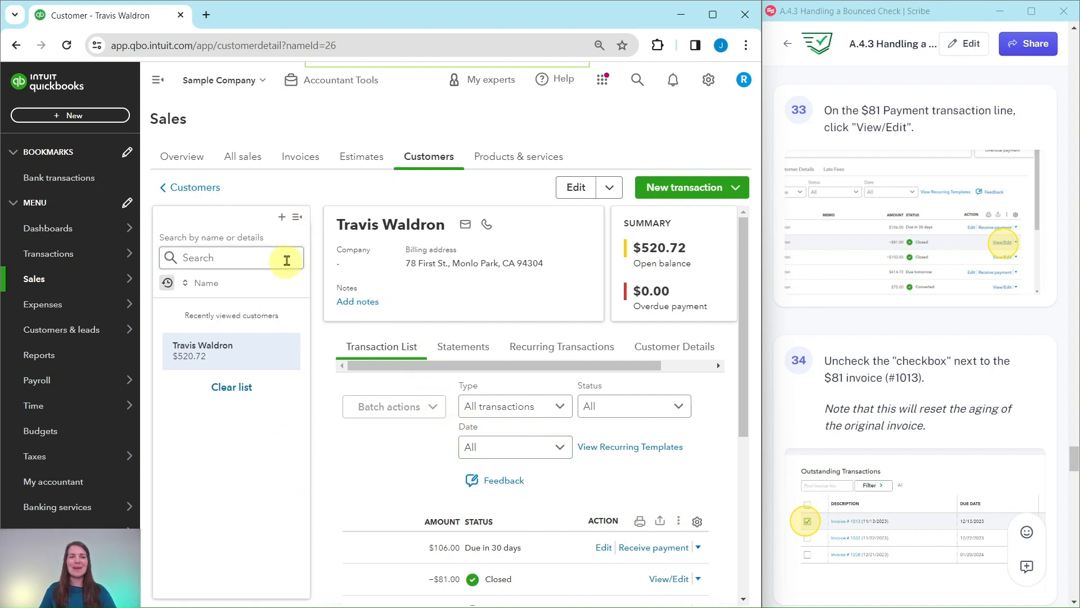
{"action": "left_click", "coordinate": [294, 222]}
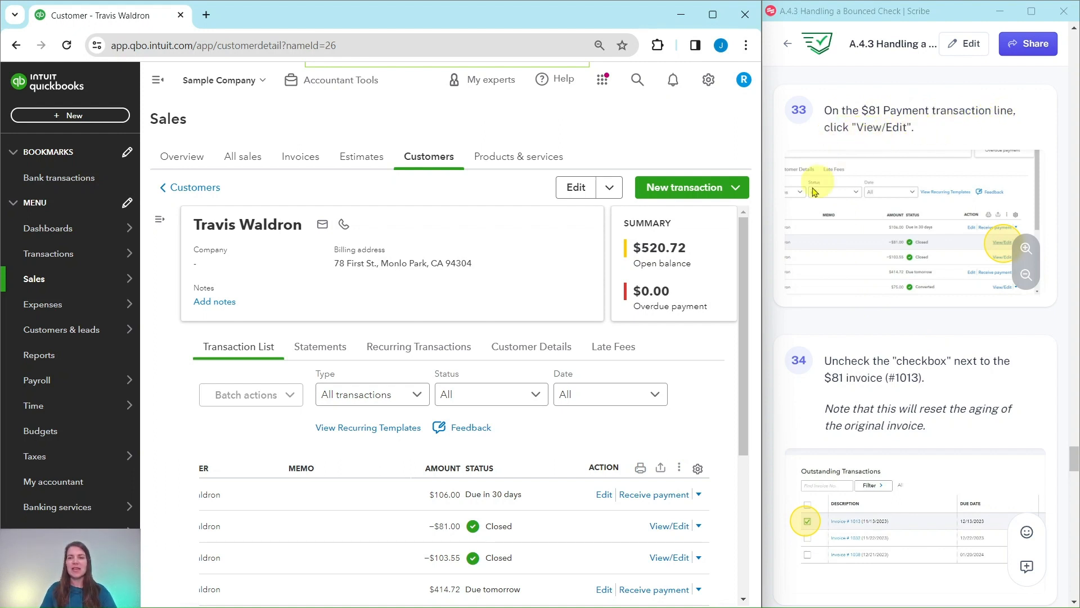
Open the customer's $81 payment dated 2/15/24 for editing from the transaction list
{"action": "scroll", "coordinate": [650, 346], "scroll_direction": "down", "scroll_amount": 4}
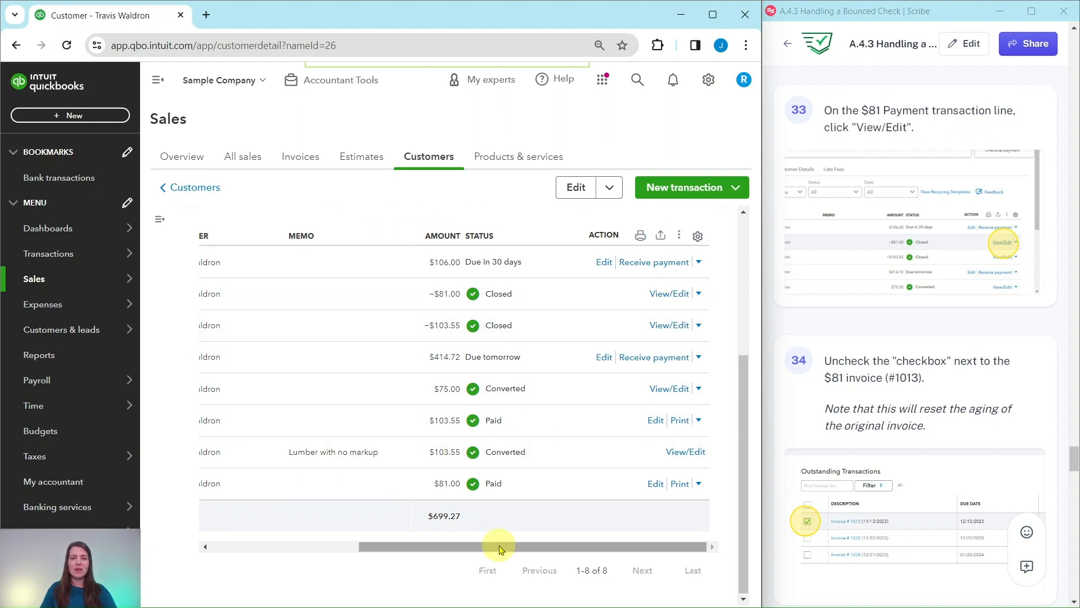
{"action": "left_click_drag", "start_coordinate": [494, 547], "coordinate": [309, 548]}
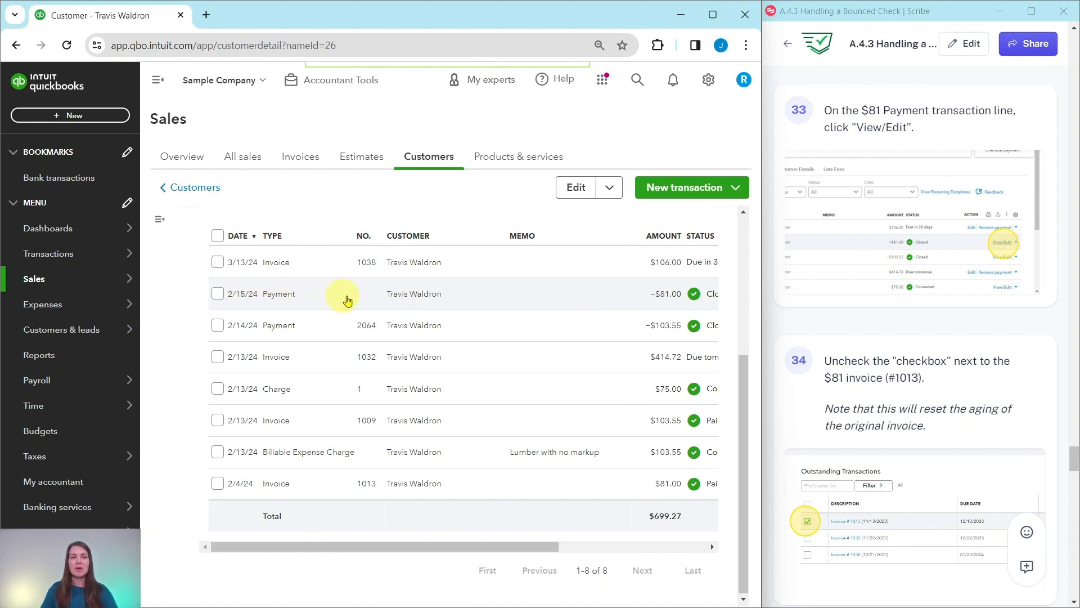
{"action": "left_click_drag", "start_coordinate": [545, 549], "coordinate": [725, 548]}
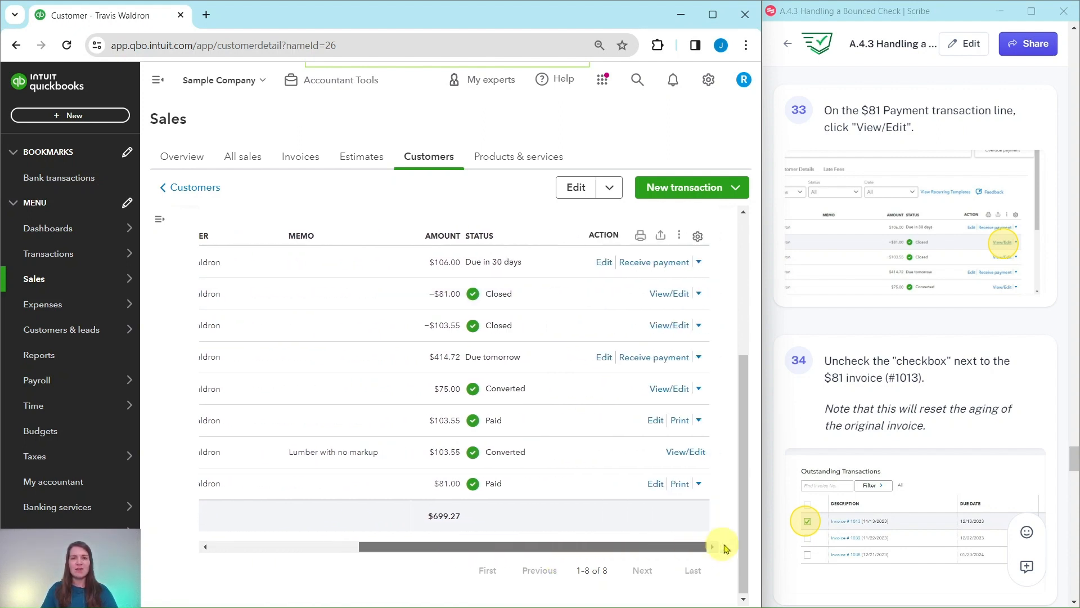
{"action": "left_click", "coordinate": [669, 294]}
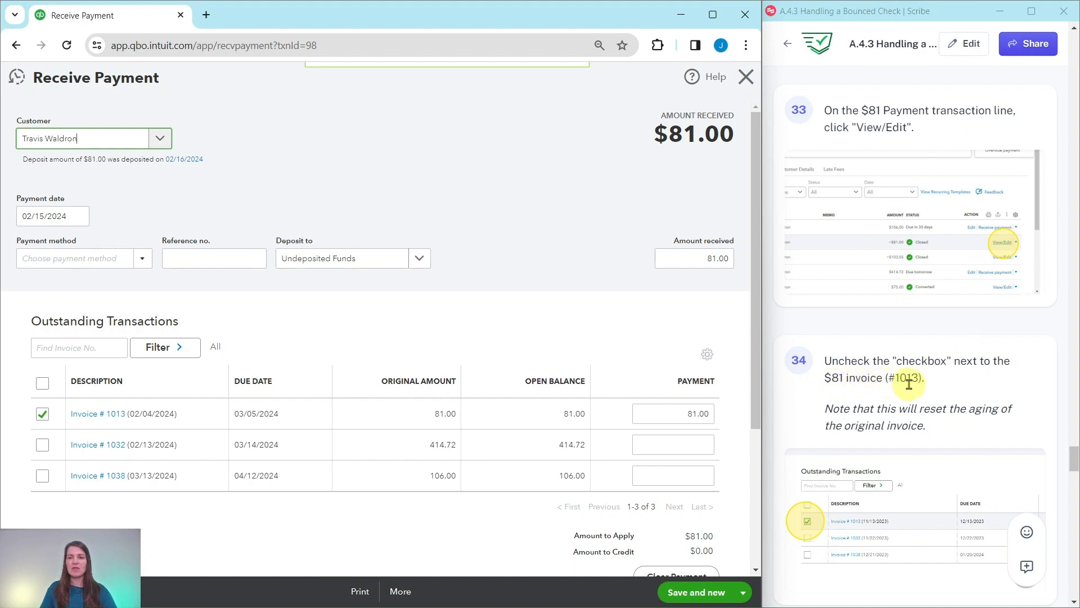
Remove the payment from the original $81 invoice and apply it to the new $106 invoice instead
{"action": "left_click", "coordinate": [43, 415]}
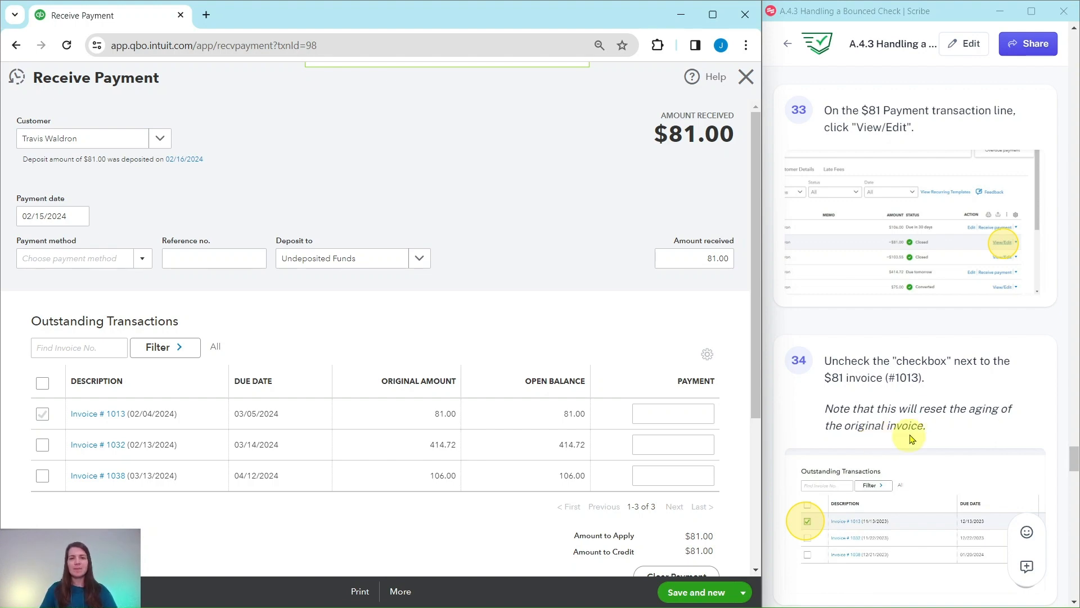
{"action": "scroll", "coordinate": [879, 440], "scroll_direction": "down", "scroll_amount": 8}
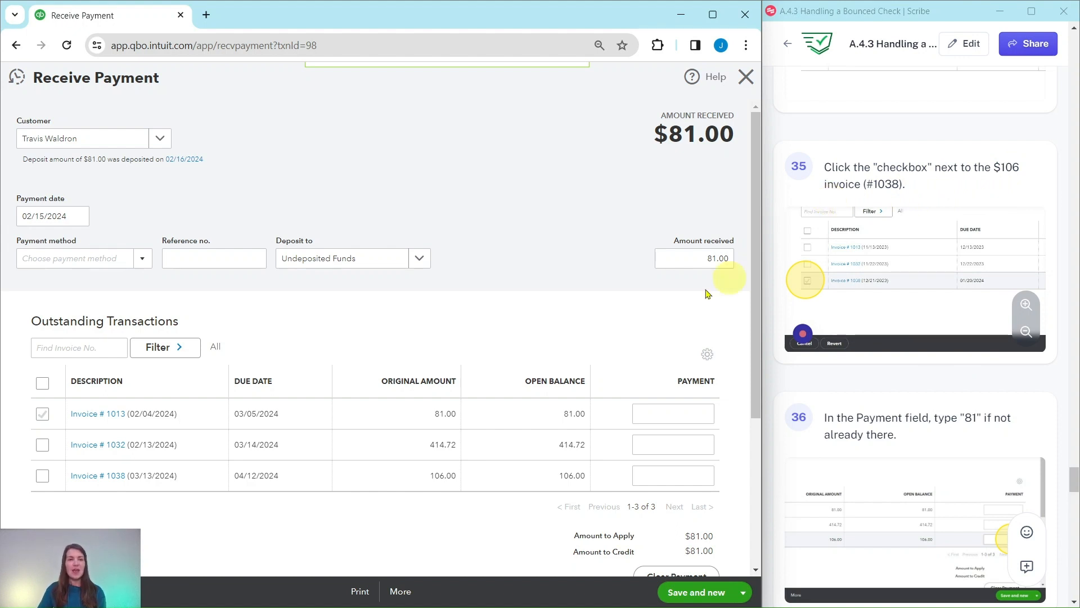
{"action": "left_click", "coordinate": [44, 476]}
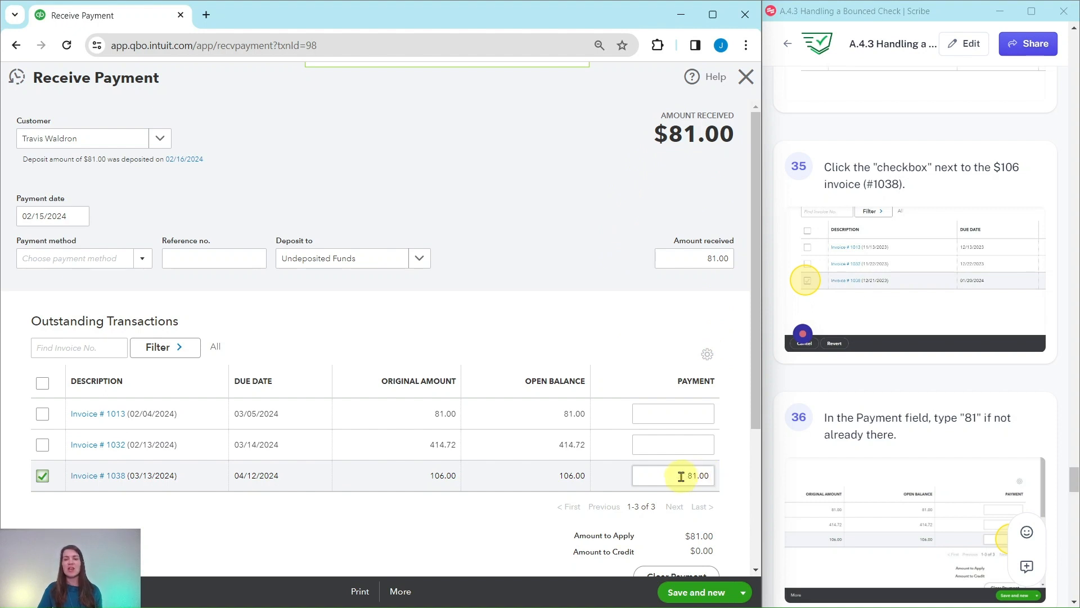
Save and close the reapplied payment, agreeing to modify the linked transaction
{"action": "scroll", "coordinate": [849, 399], "scroll_direction": "down", "scroll_amount": 7}
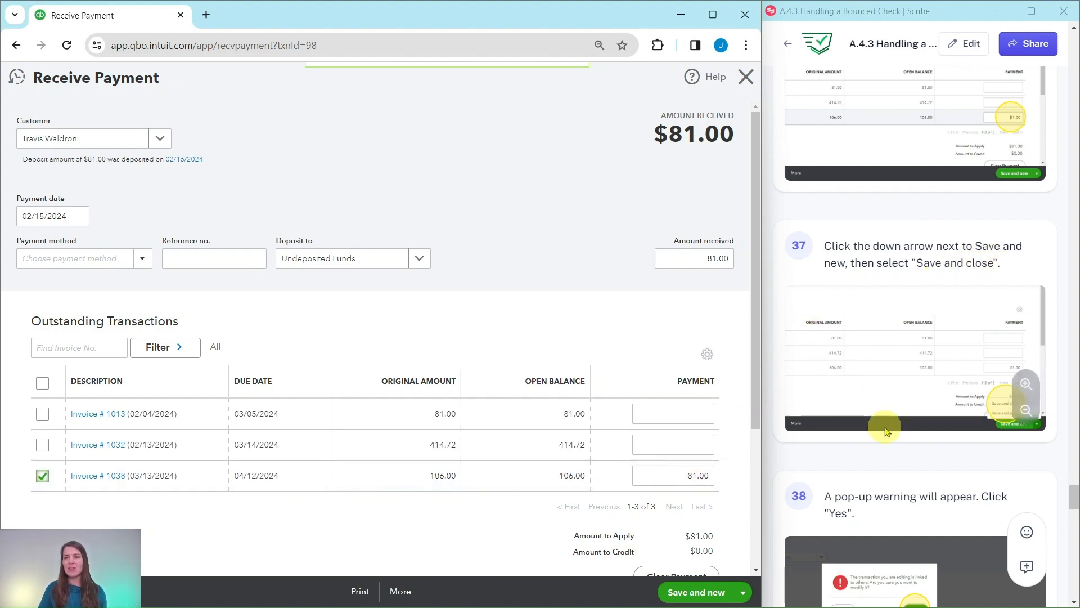
{"action": "left_click", "coordinate": [750, 589]}
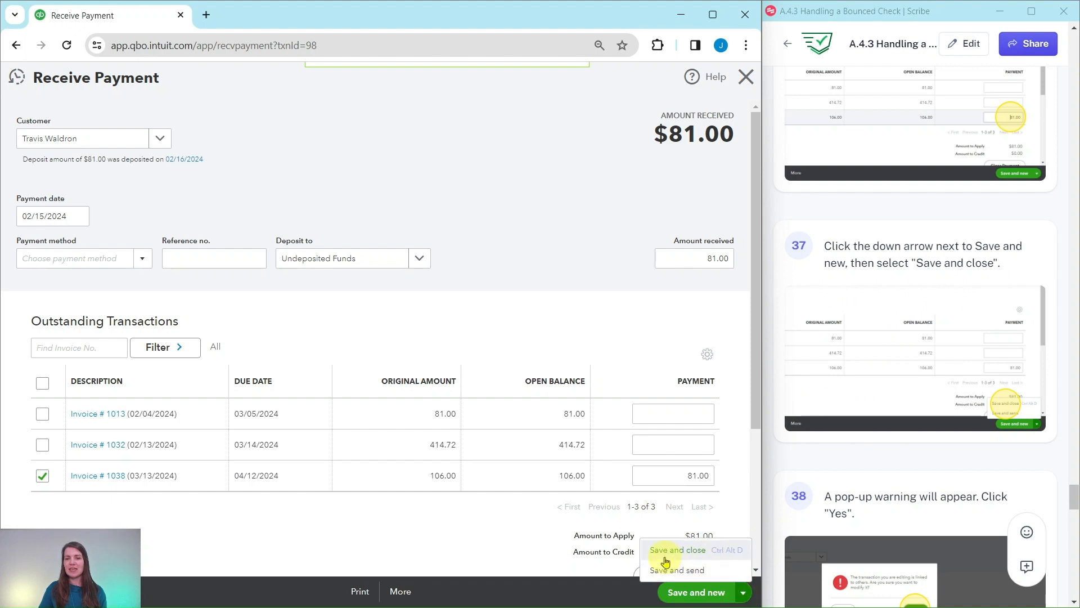
{"action": "left_click", "coordinate": [678, 551]}
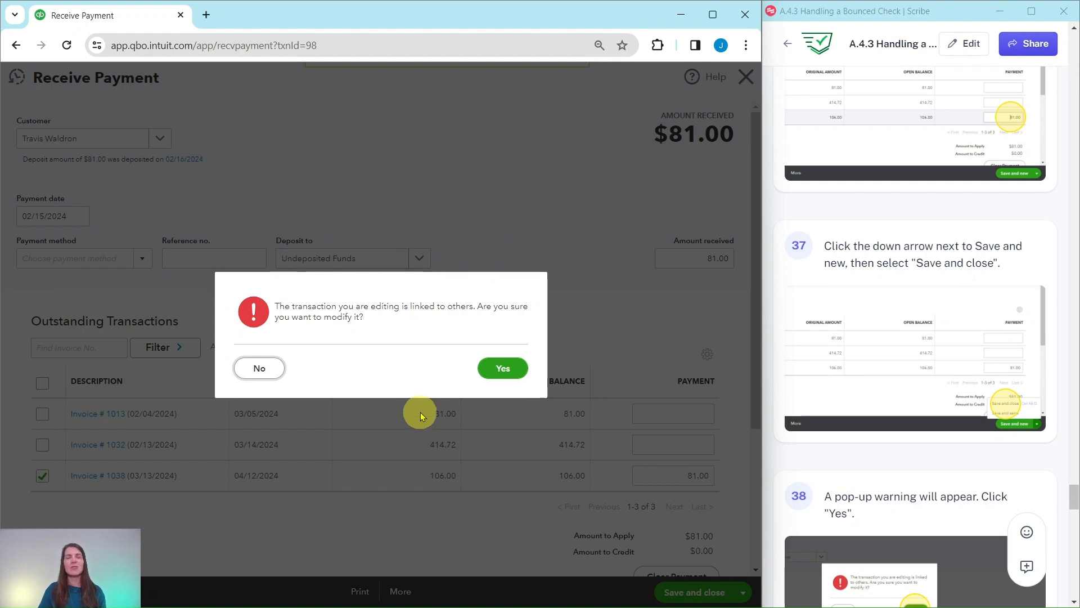
{"action": "left_click", "coordinate": [503, 374]}
Review the customer's transaction list, checking the status of the new $106 invoice and the original $81 invoice
{"action": "scroll", "coordinate": [950, 438], "scroll_direction": "down", "scroll_amount": 10}
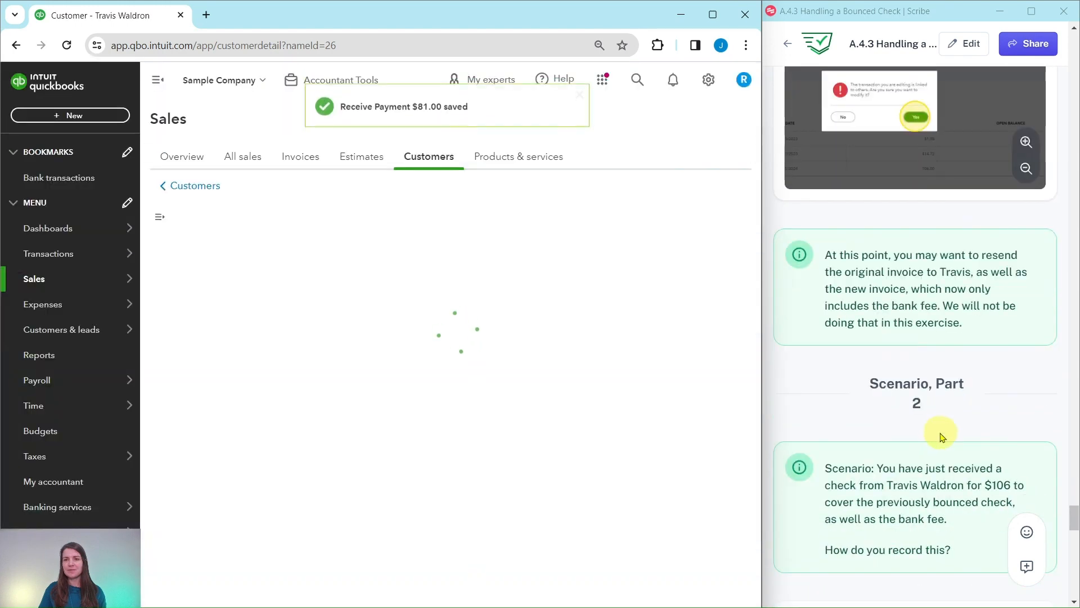
{"action": "scroll", "coordinate": [941, 438], "scroll_direction": "down", "scroll_amount": 1}
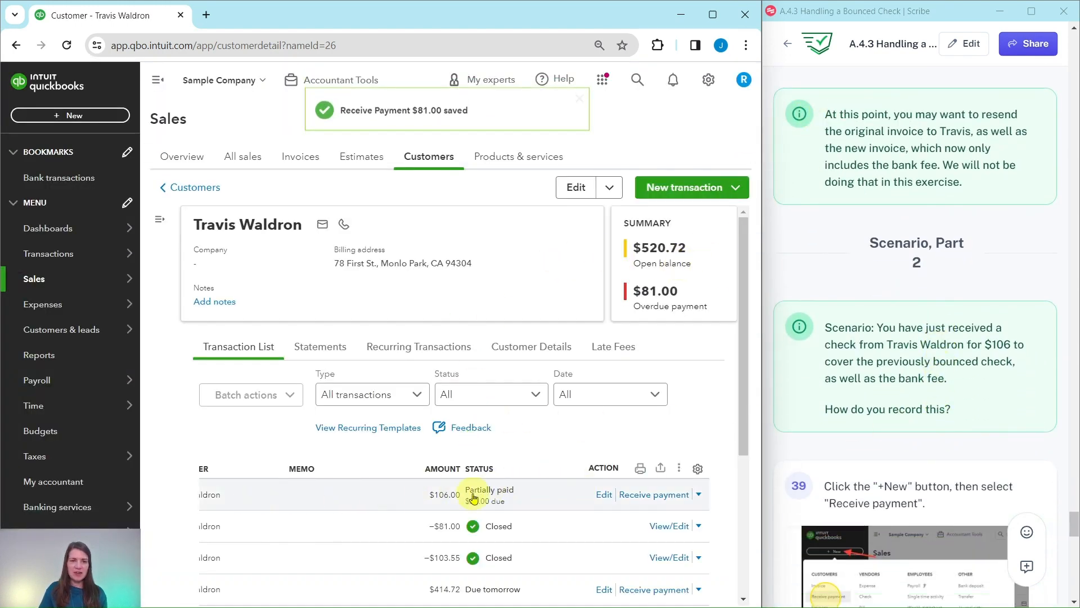
{"action": "scroll", "coordinate": [602, 394], "scroll_direction": "down", "scroll_amount": 3}
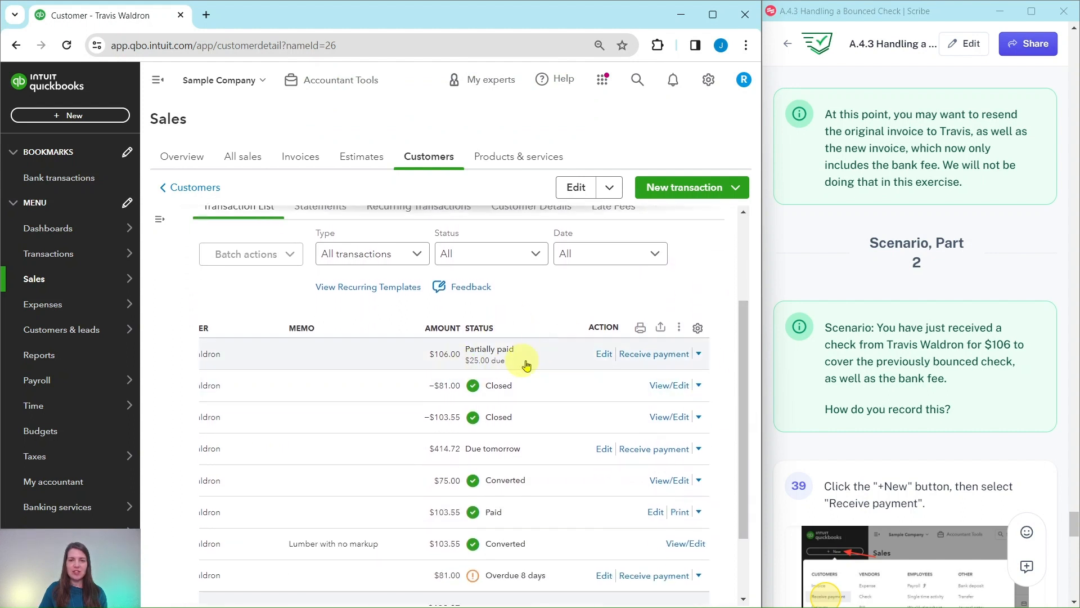
{"action": "scroll", "coordinate": [526, 365], "scroll_direction": "down", "scroll_amount": 2}
{"action": "left_click_drag", "start_coordinate": [656, 555], "coordinate": [441, 554]}
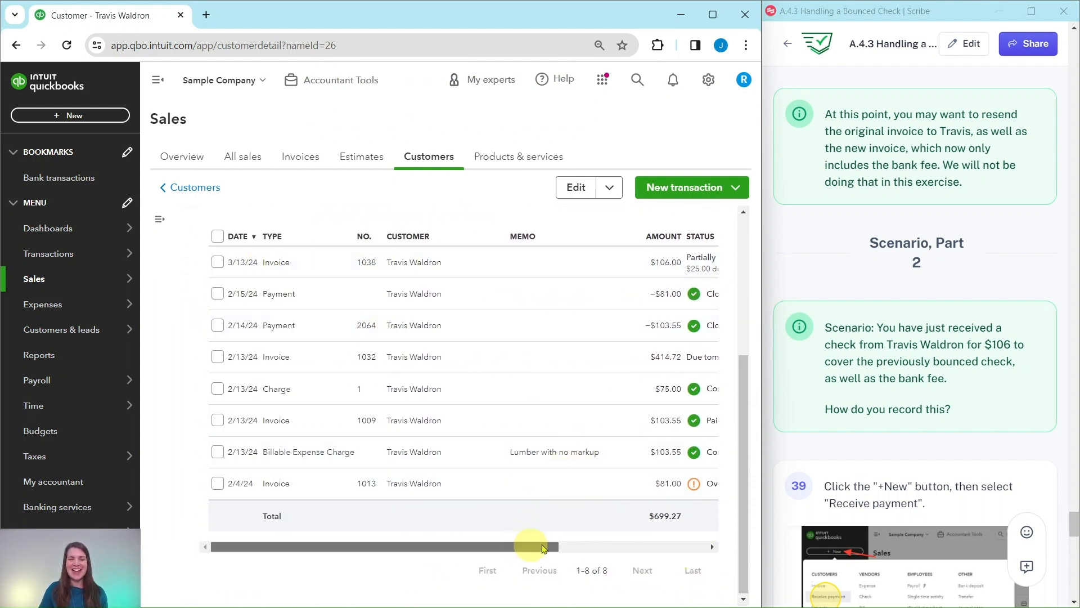
Start a new received payment and select the customer who sent the replacement check
{"action": "left_click_drag", "start_coordinate": [530, 547], "coordinate": [725, 548]}
{"action": "scroll", "coordinate": [490, 281], "scroll_direction": "up", "scroll_amount": 3}
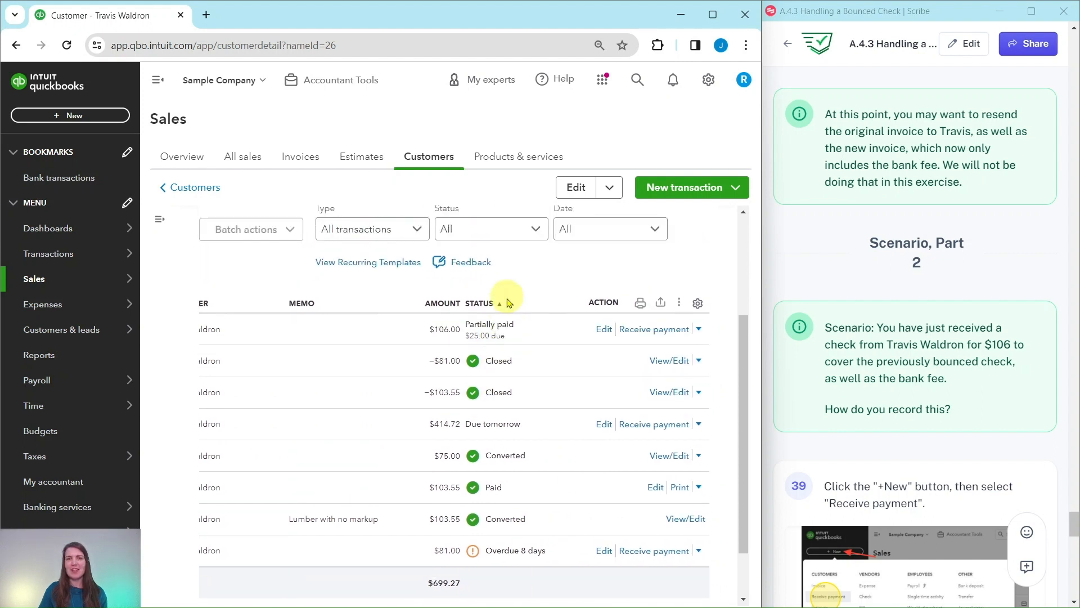
{"action": "scroll", "coordinate": [542, 414], "scroll_direction": "up", "scroll_amount": 2}
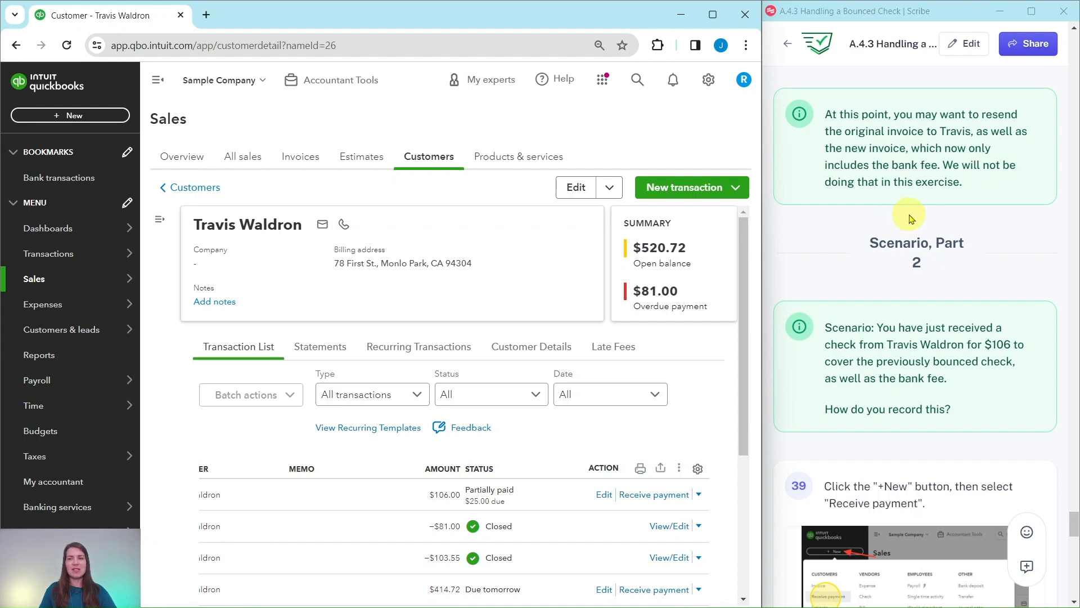
{"action": "scroll", "coordinate": [911, 218], "scroll_direction": "down", "scroll_amount": 3}
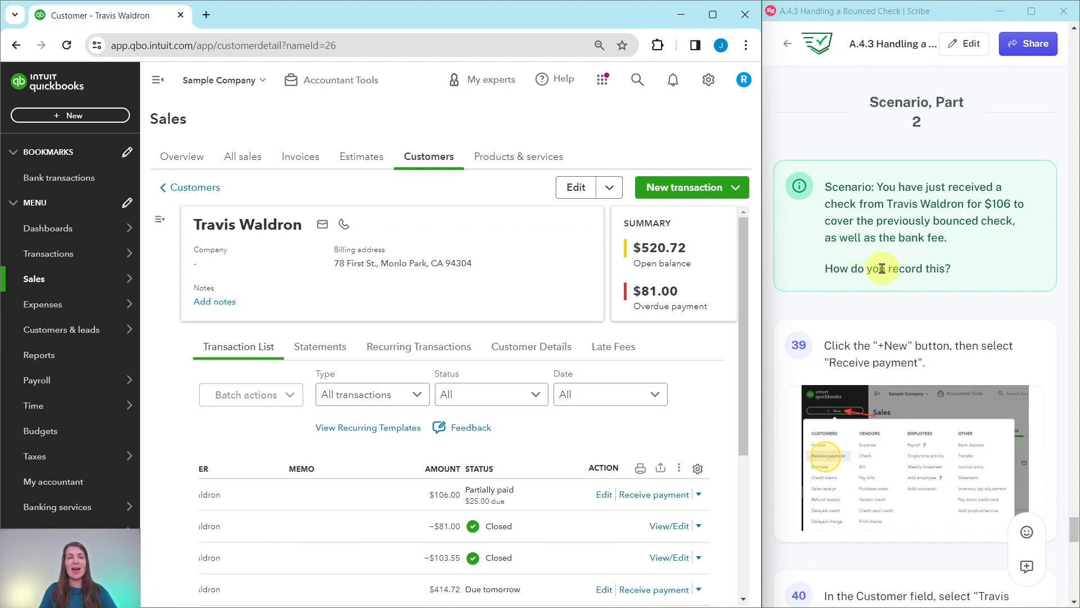
{"action": "scroll", "coordinate": [885, 268], "scroll_direction": "down", "scroll_amount": 4}
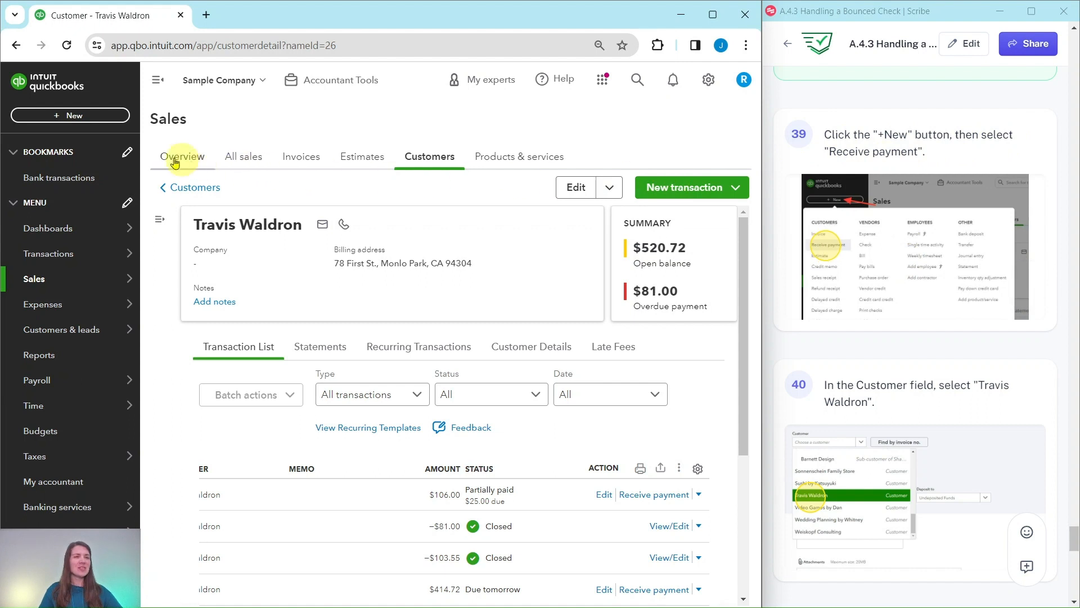
{"action": "left_click", "coordinate": [65, 118]}
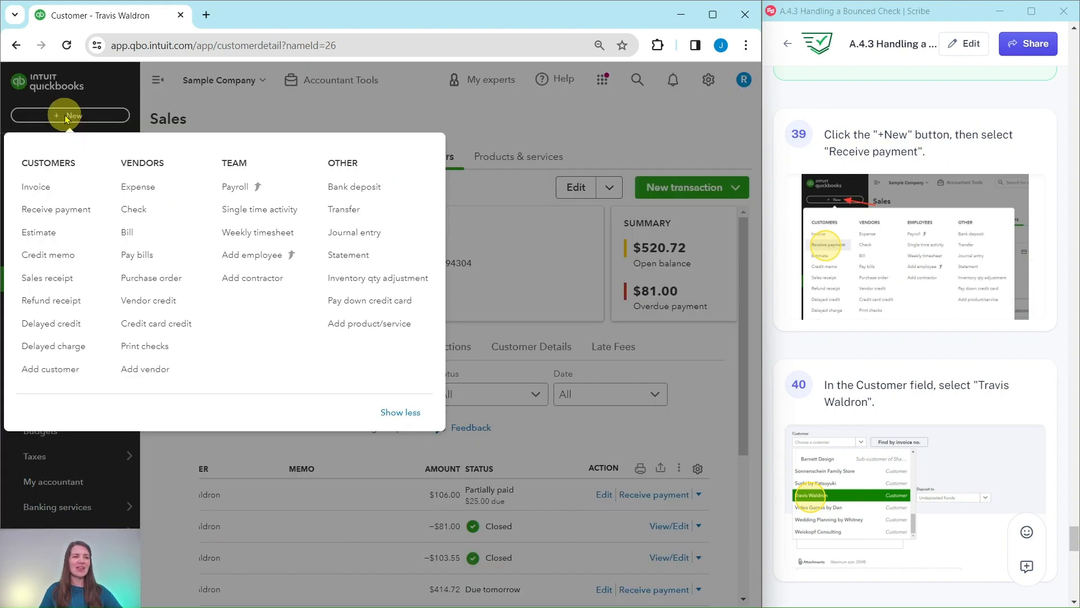
{"action": "left_click", "coordinate": [48, 211]}
{"action": "scroll", "coordinate": [928, 224], "scroll_direction": "down", "scroll_amount": 3}
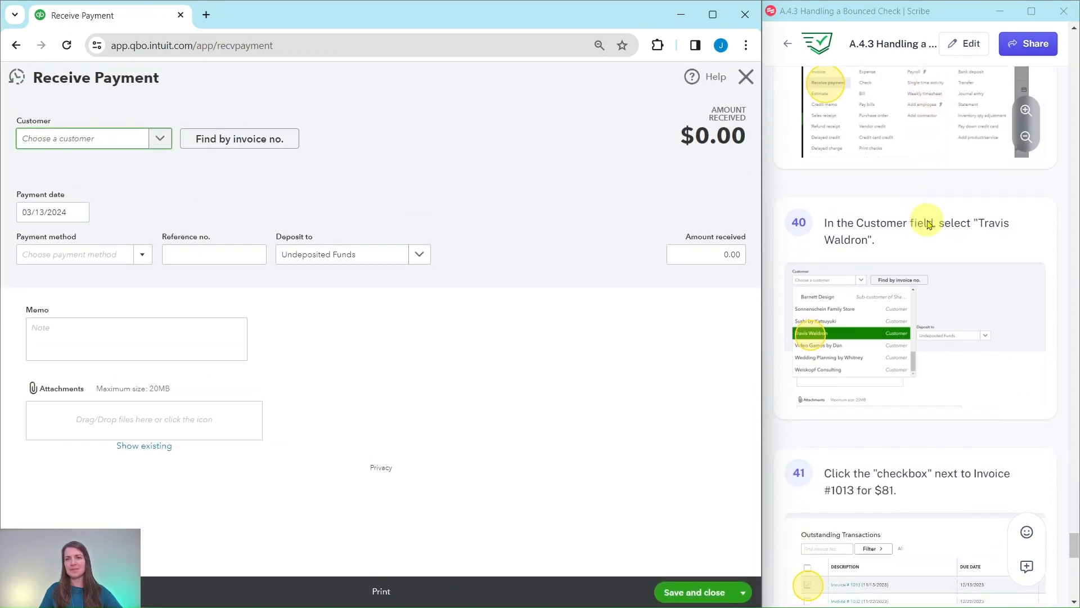
{"action": "scroll", "coordinate": [928, 223], "scroll_direction": "down", "scroll_amount": 2}
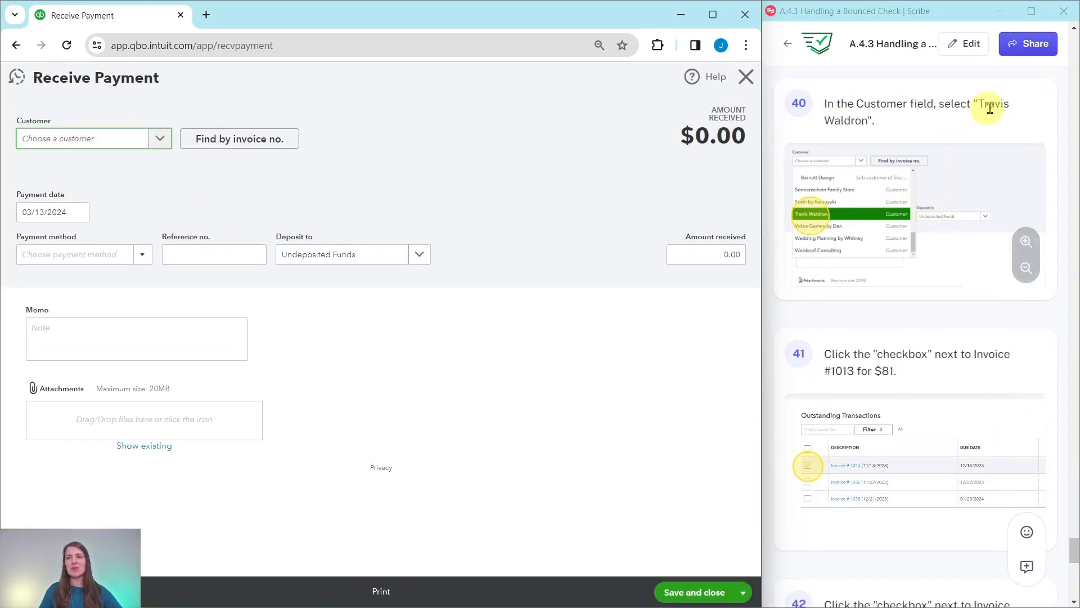
{"action": "left_click", "coordinate": [87, 140]}
{"action": "type", "text": "travis"}
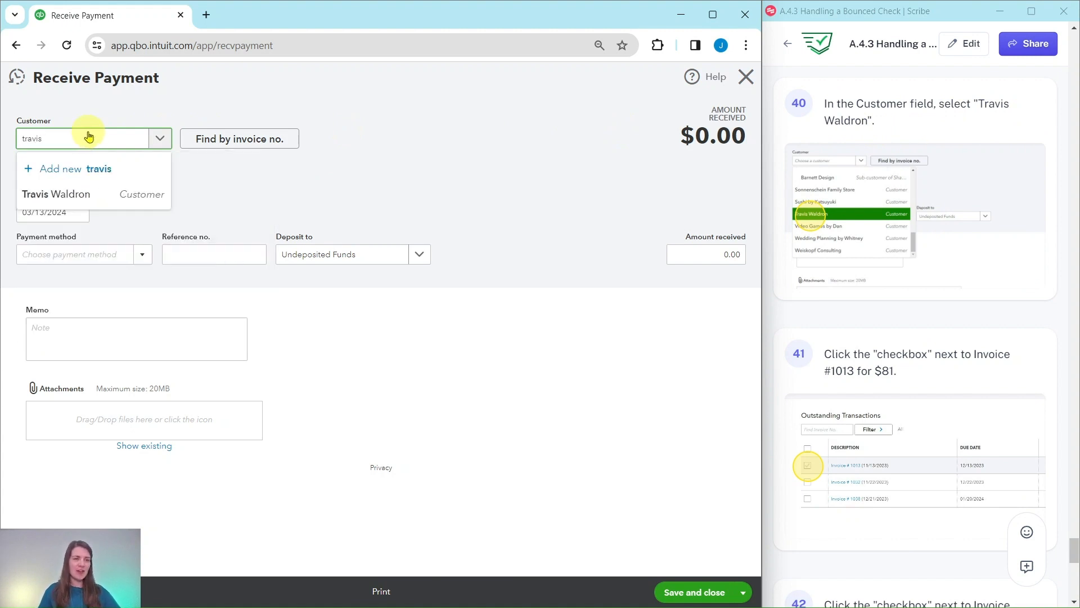
{"action": "left_click", "coordinate": [79, 196]}
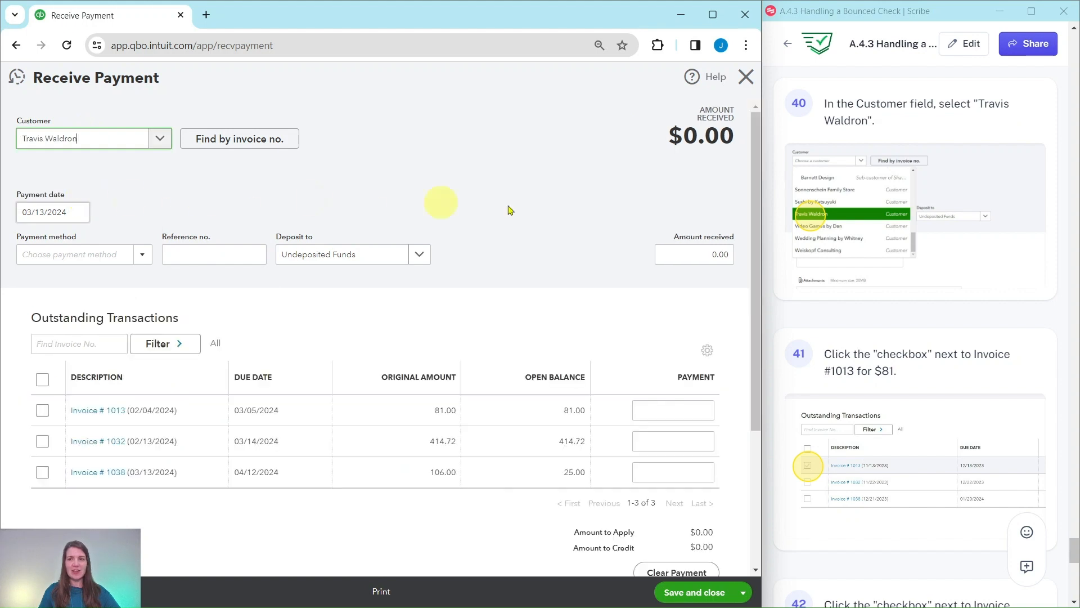
Apply the payment to the original $81 invoice and the $25 open balance of the $106 invoice, then save and close it
{"action": "scroll", "coordinate": [945, 234], "scroll_direction": "down", "scroll_amount": 4}
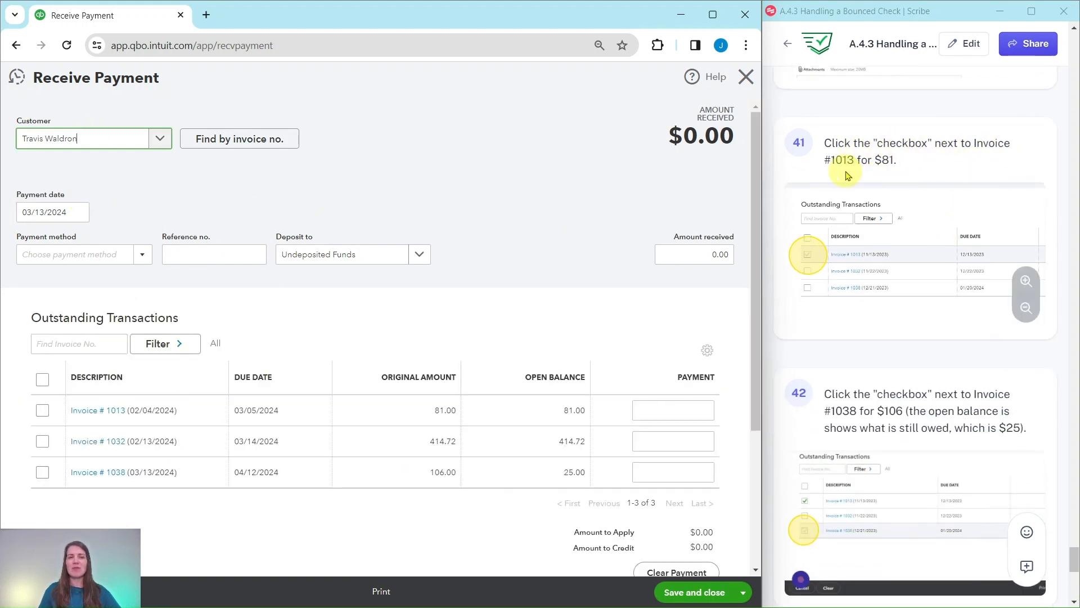
{"action": "left_click", "coordinate": [42, 411]}
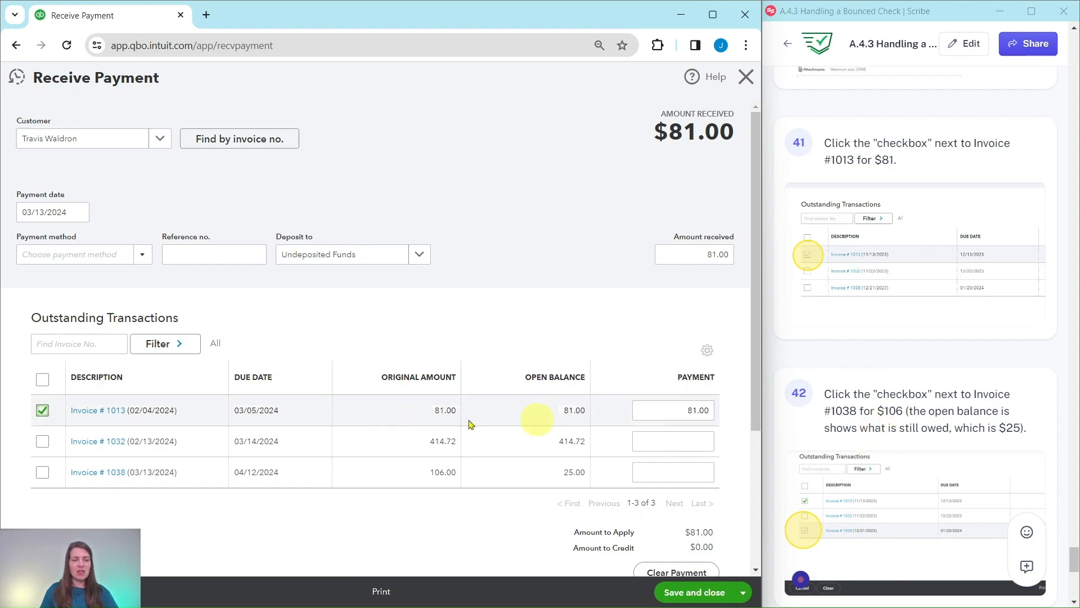
{"action": "left_click", "coordinate": [41, 476]}
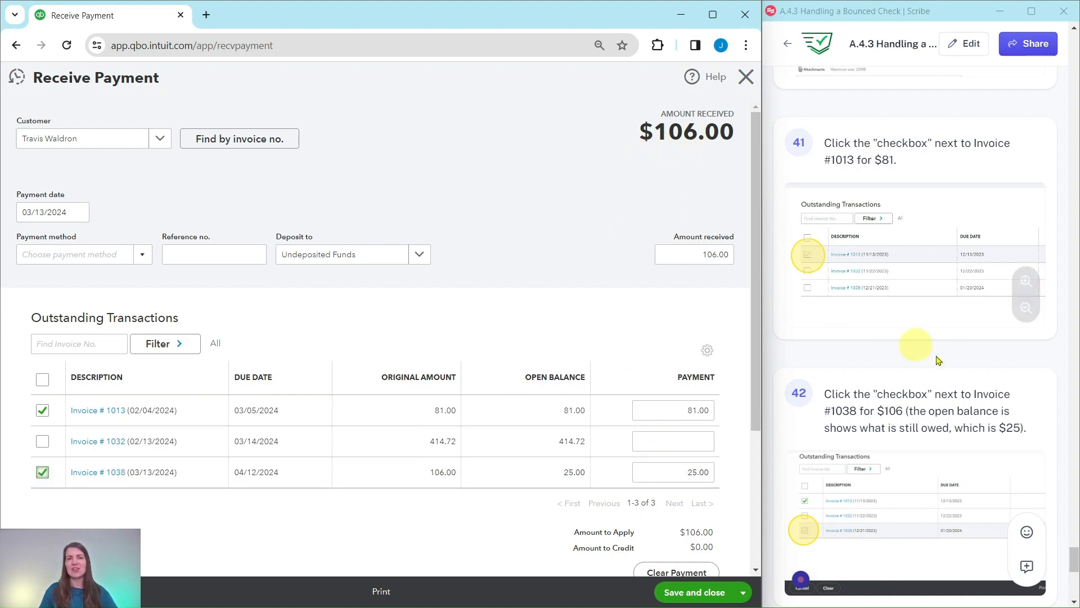
{"action": "scroll", "coordinate": [938, 363], "scroll_direction": "down", "scroll_amount": 7}
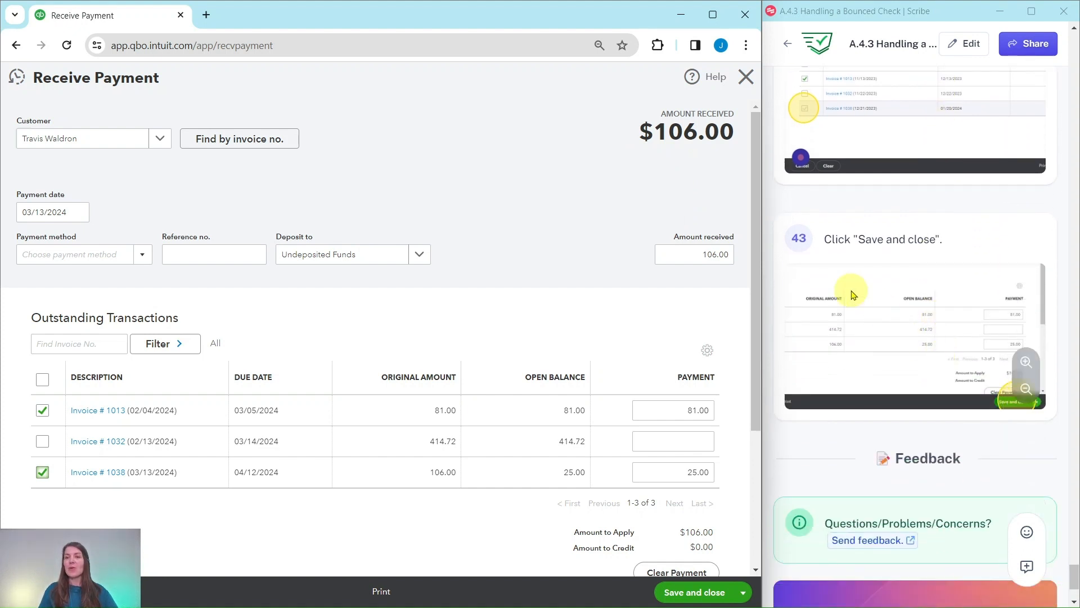
{"action": "left_click", "coordinate": [697, 594]}
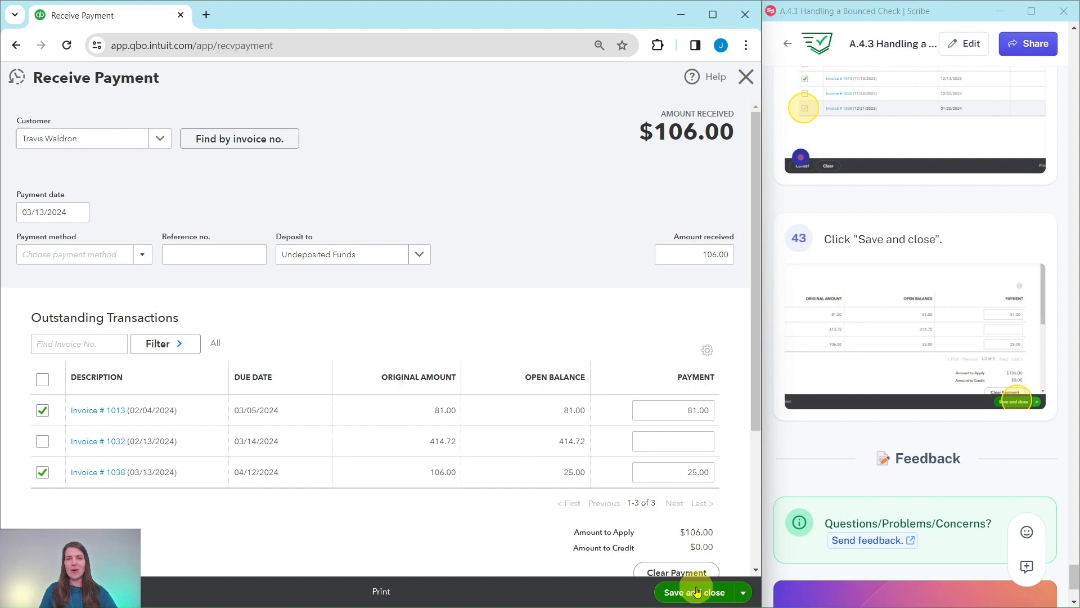